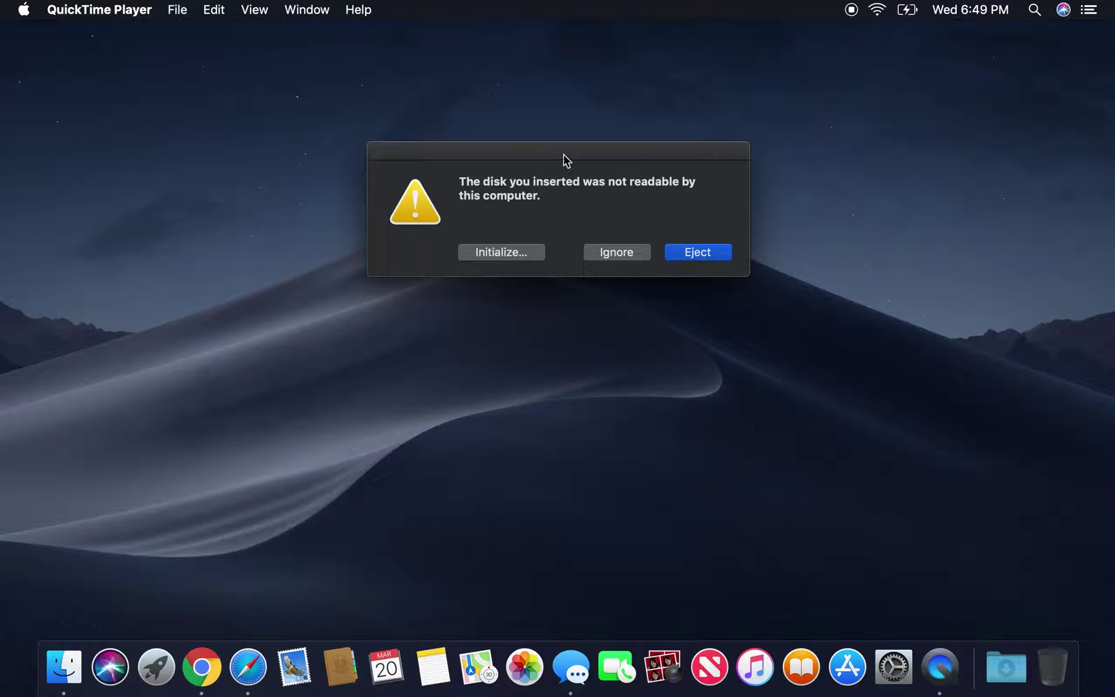
Move the 'disk not readable' alert lower and dismiss it with Ignore, without ejecting
left_click_drag(560, 159, 555, 207)
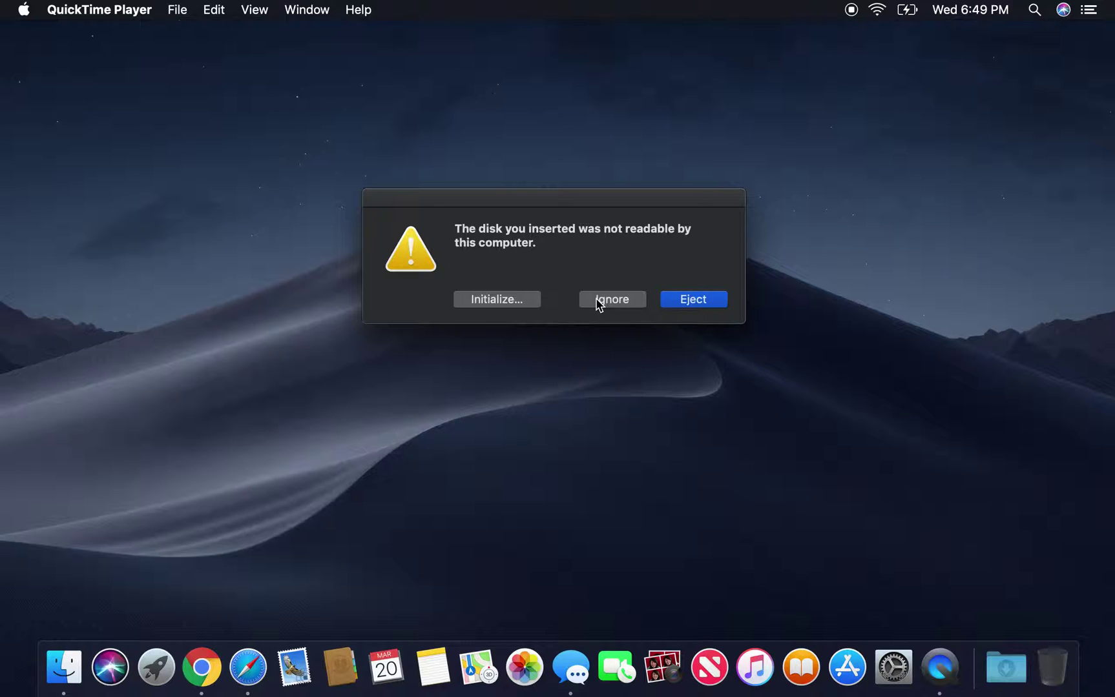
left_click(599, 303)
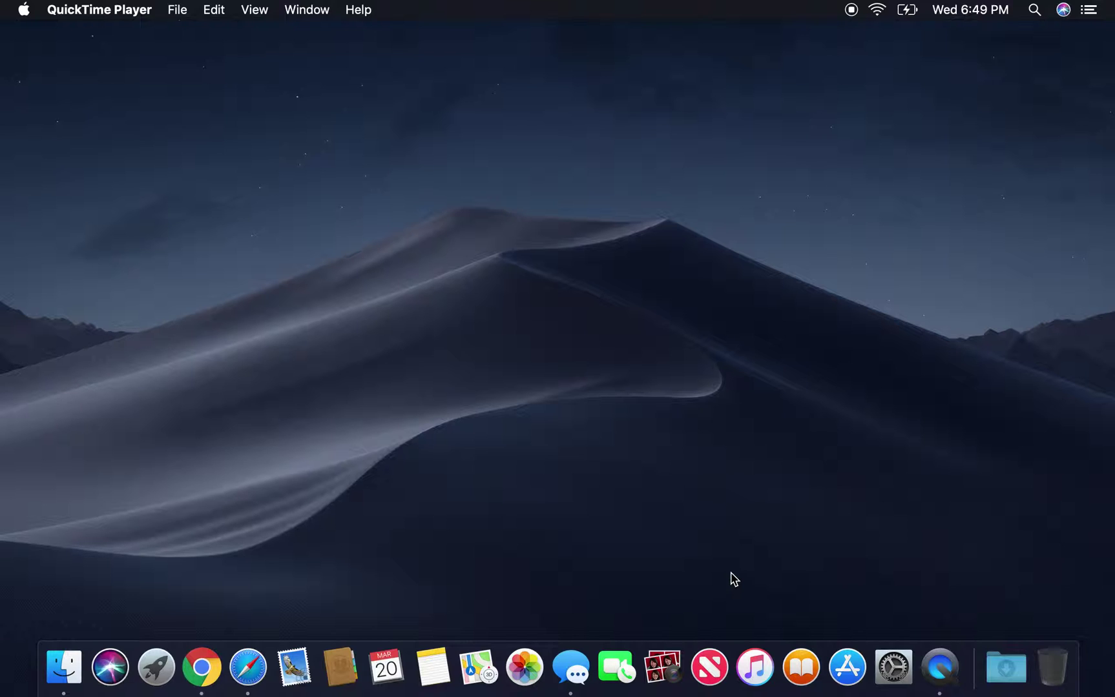
Search Spotlight for 'disk utility' and launch Disk Utility from the top result
key("super+space")
key("BackSpace")
type("disk")
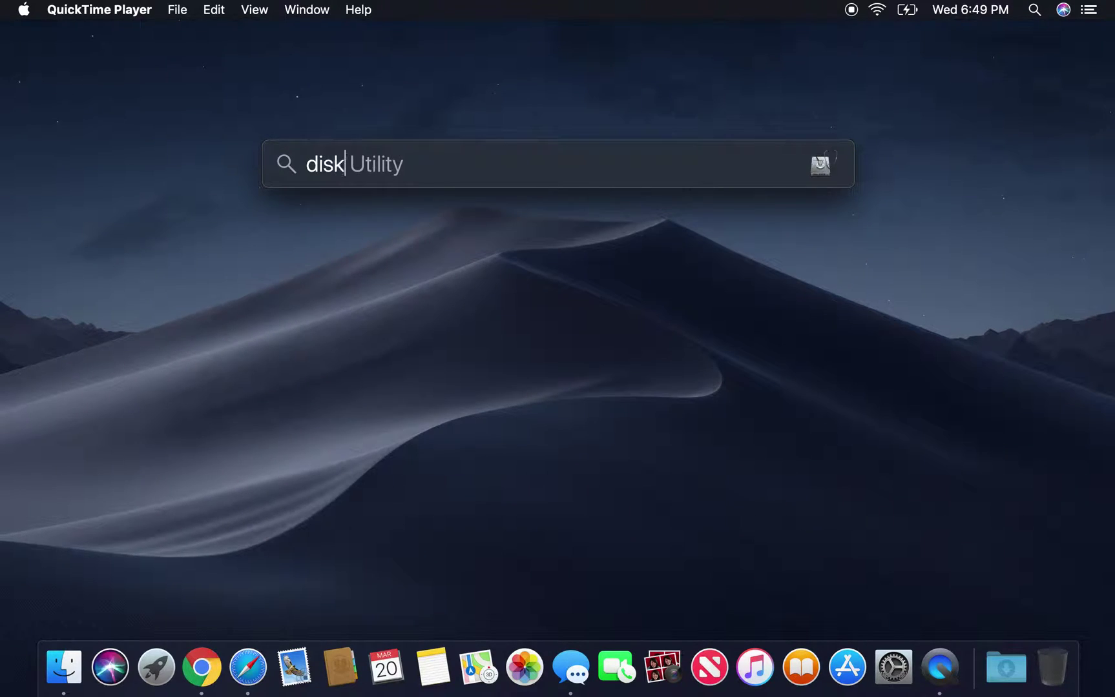
key("BackSpace")
key("BackSpace")
key("BackSpace")
key("BackSpace")
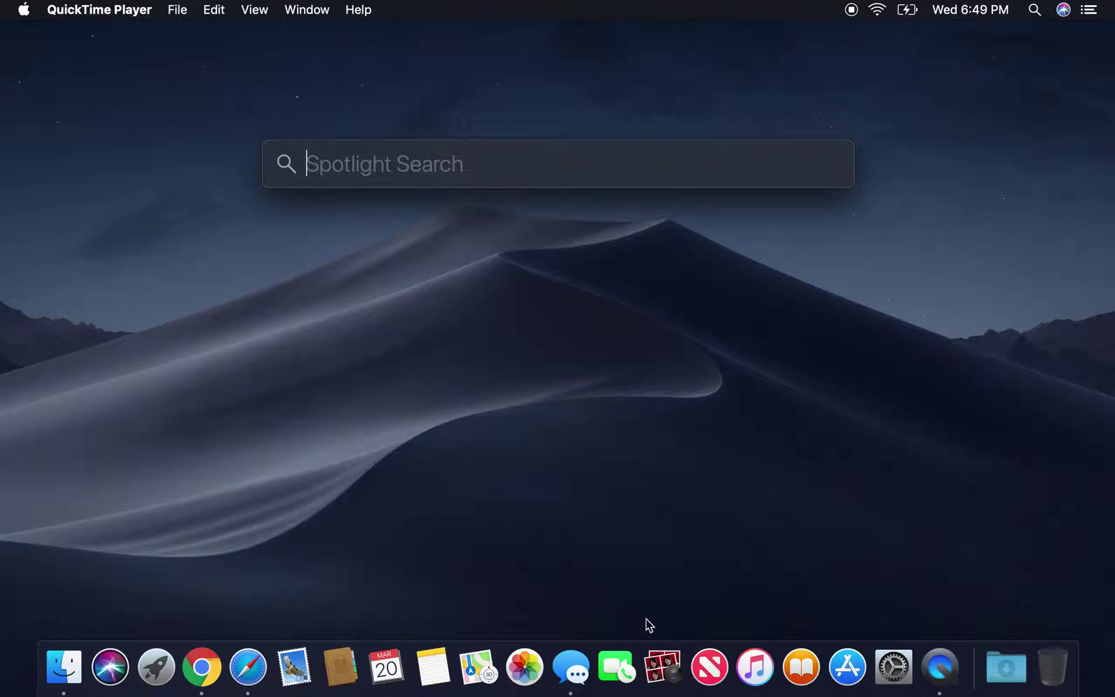
left_click(685, 411)
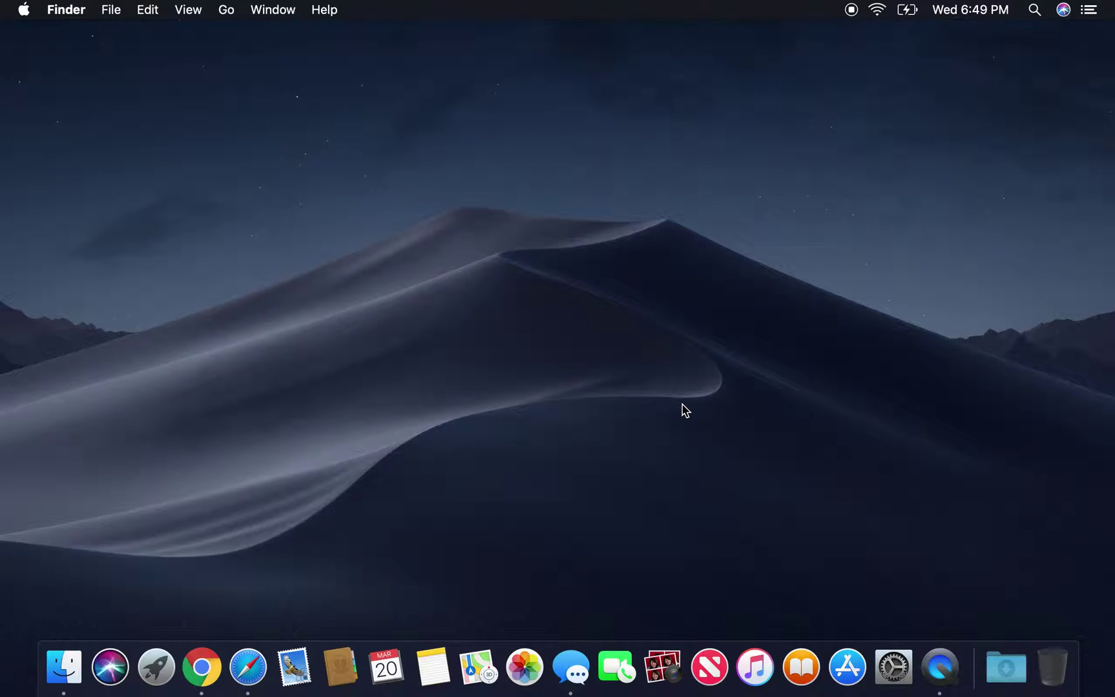
key("super+space")
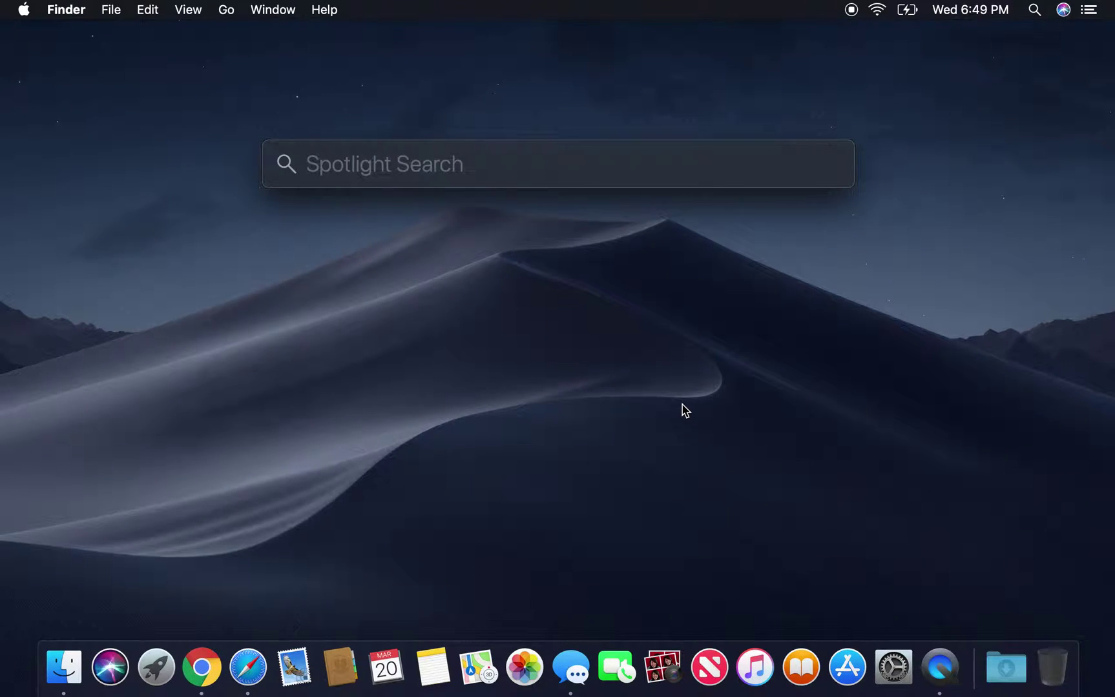
type("disk utility")
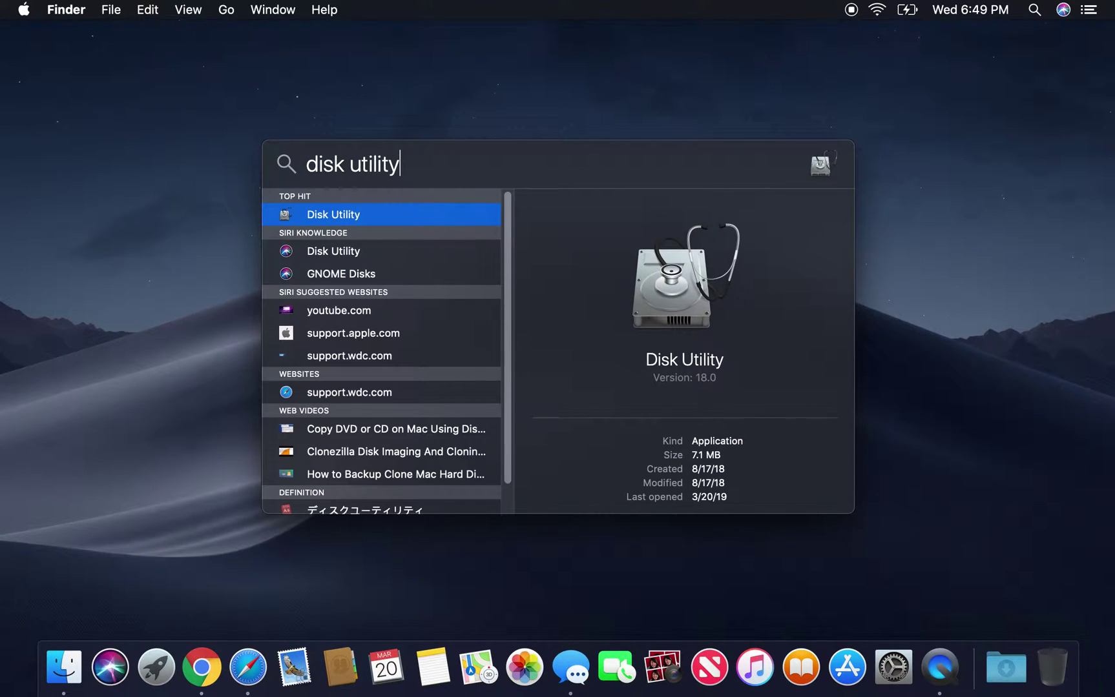
key("Return")
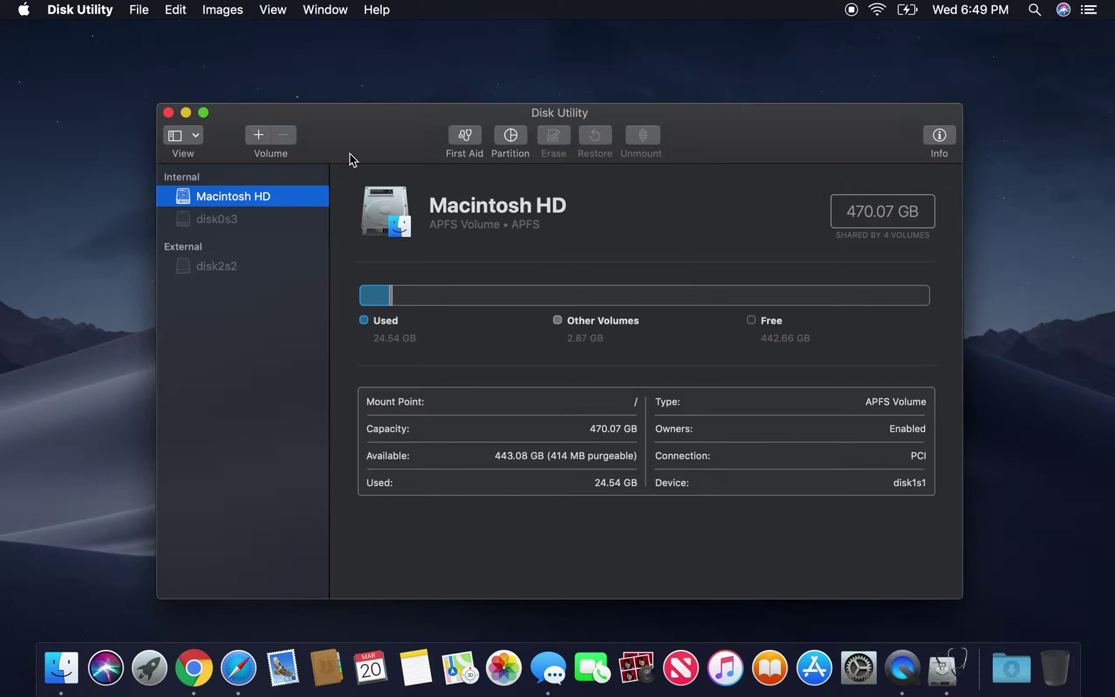
Shift the Disk Utility window right and inspect disk0s3, then the external disk2s2 volume
left_click_drag(351, 159, 383, 168)
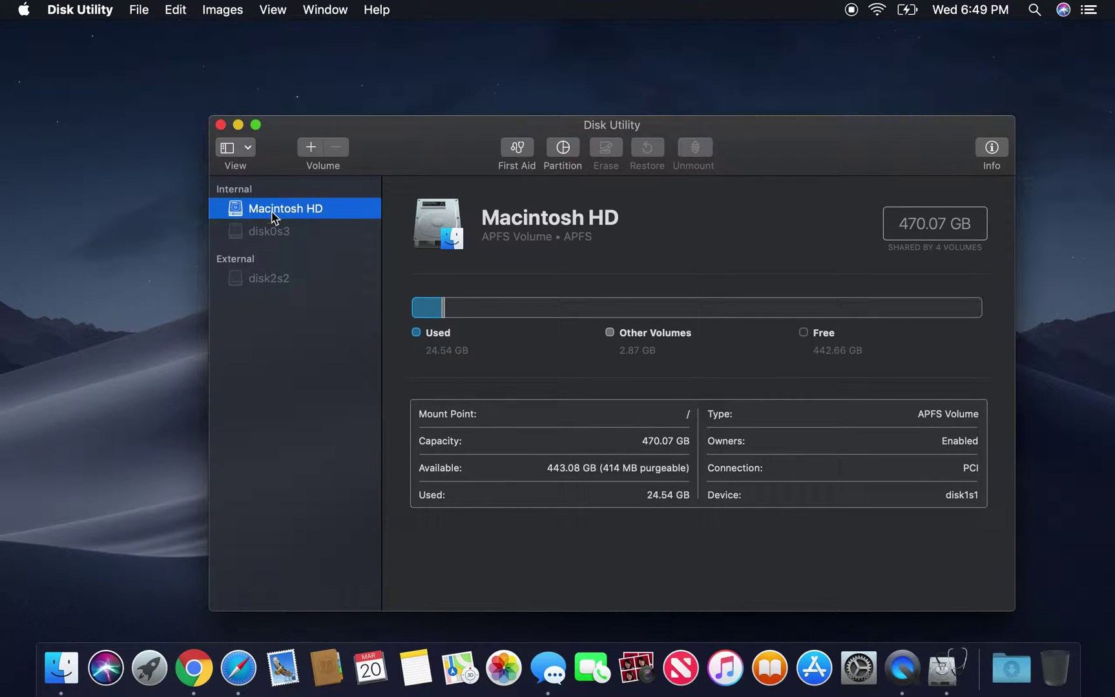
left_click(290, 235)
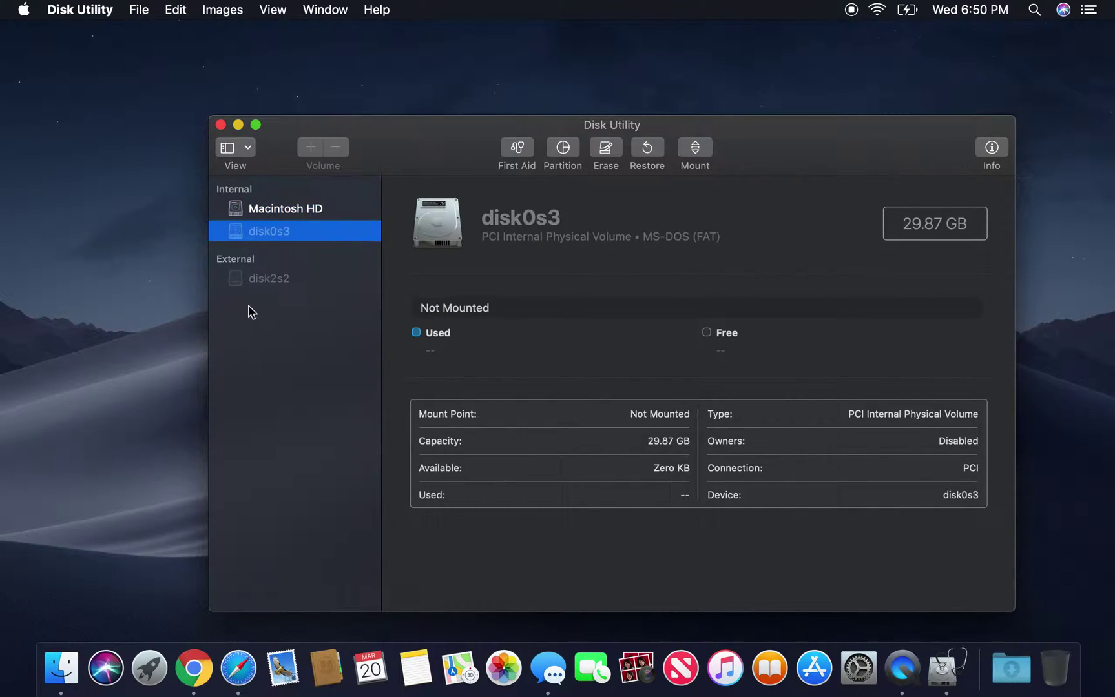
left_click(277, 286)
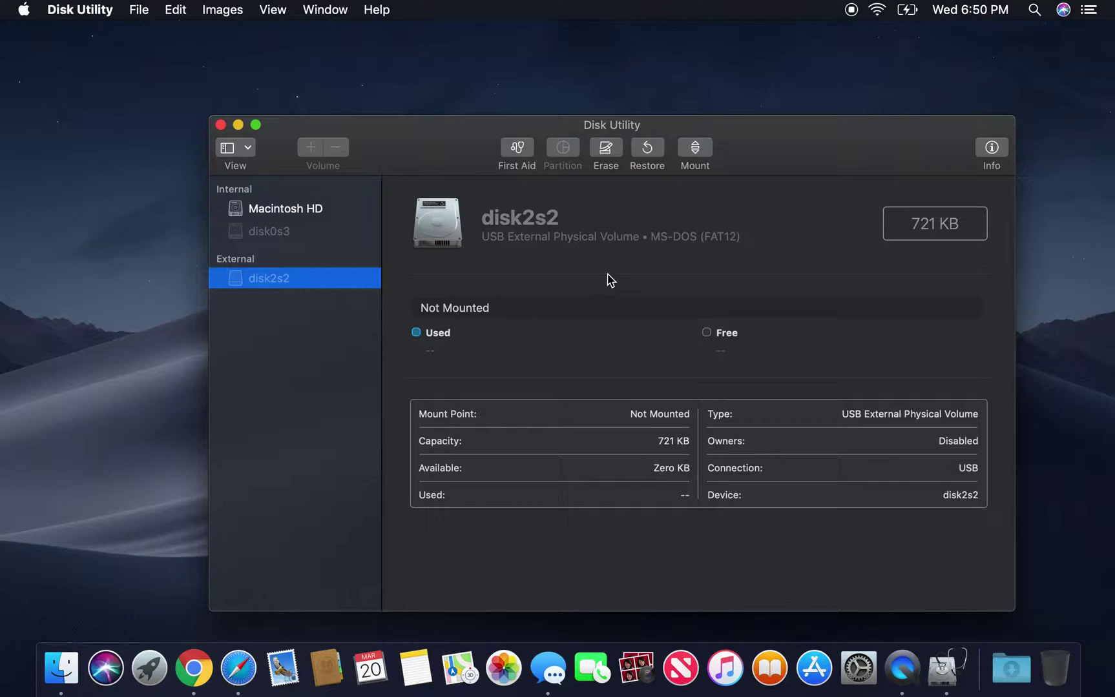
left_click(610, 150)
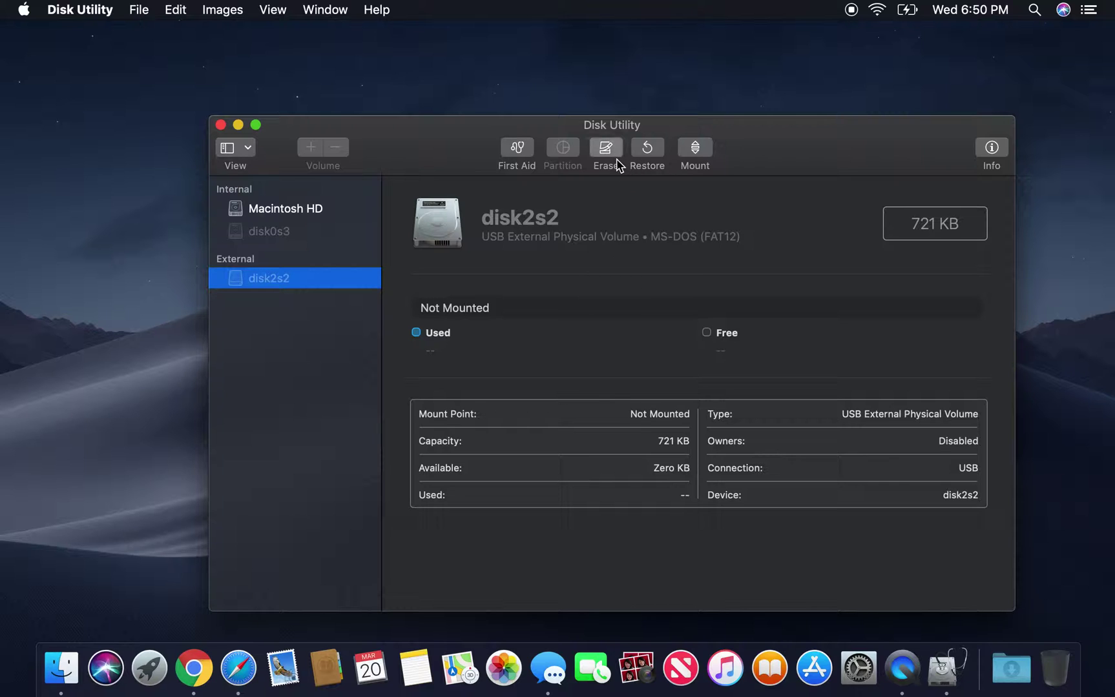
left_click(618, 302)
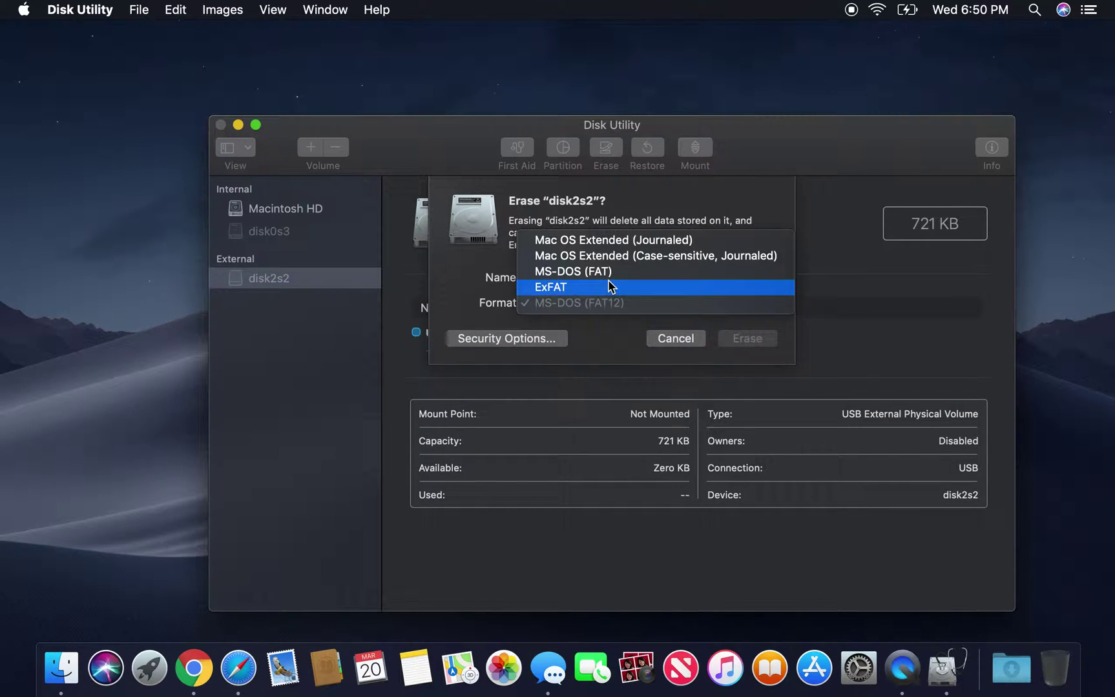
left_click(611, 287)
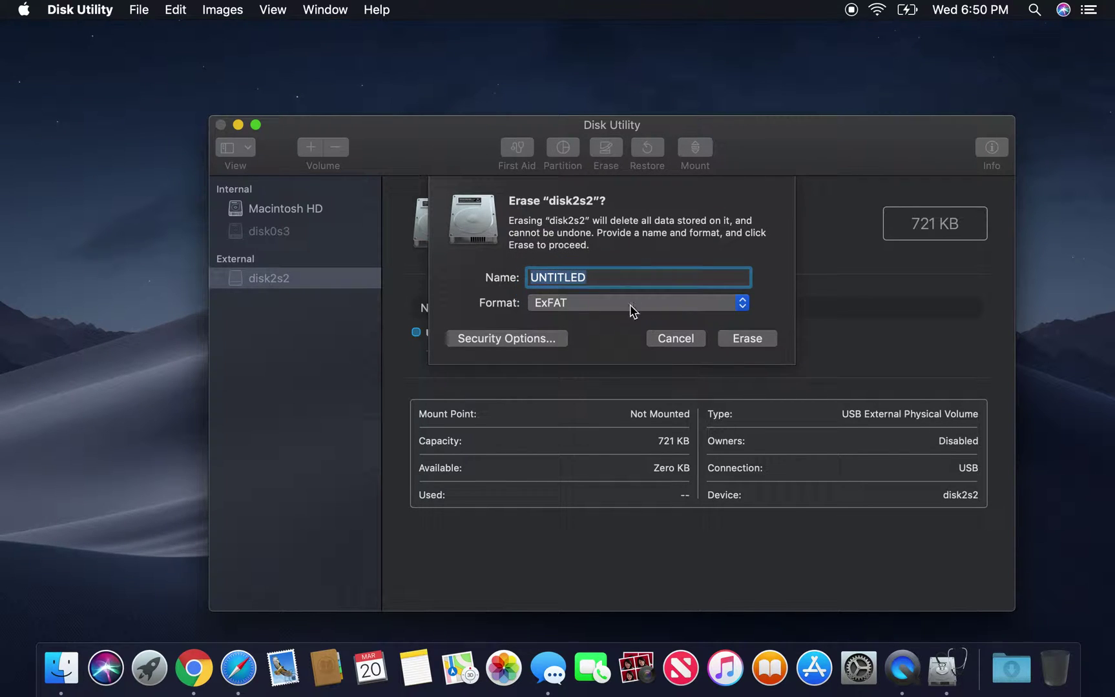
left_click(748, 338)
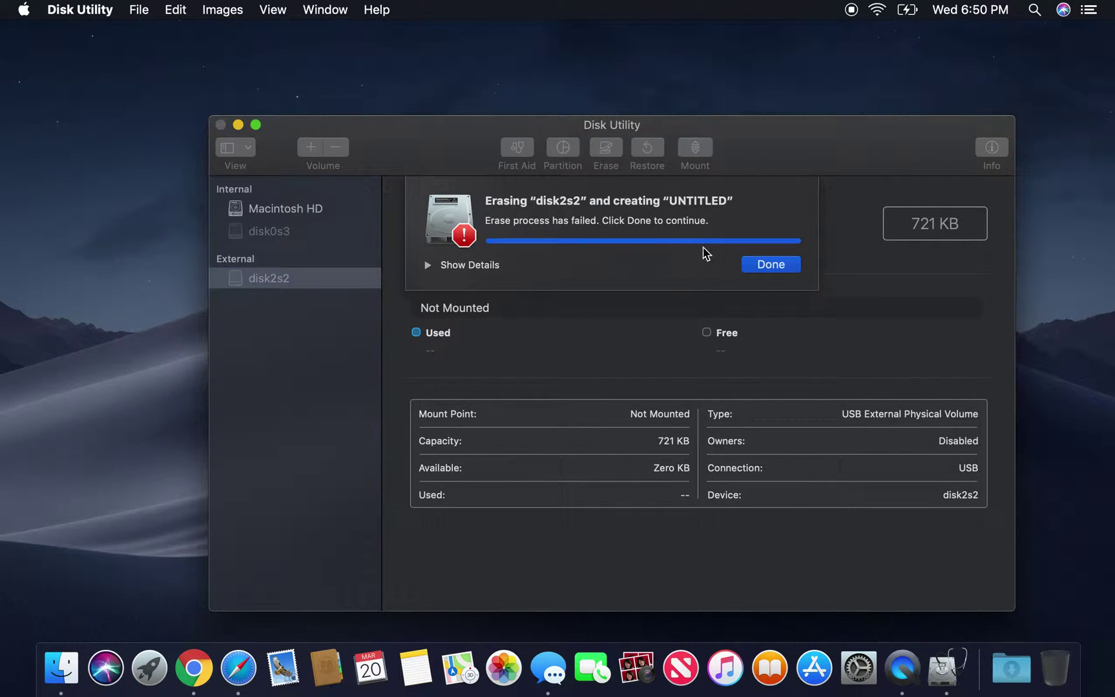
left_click_drag(528, 223, 602, 223)
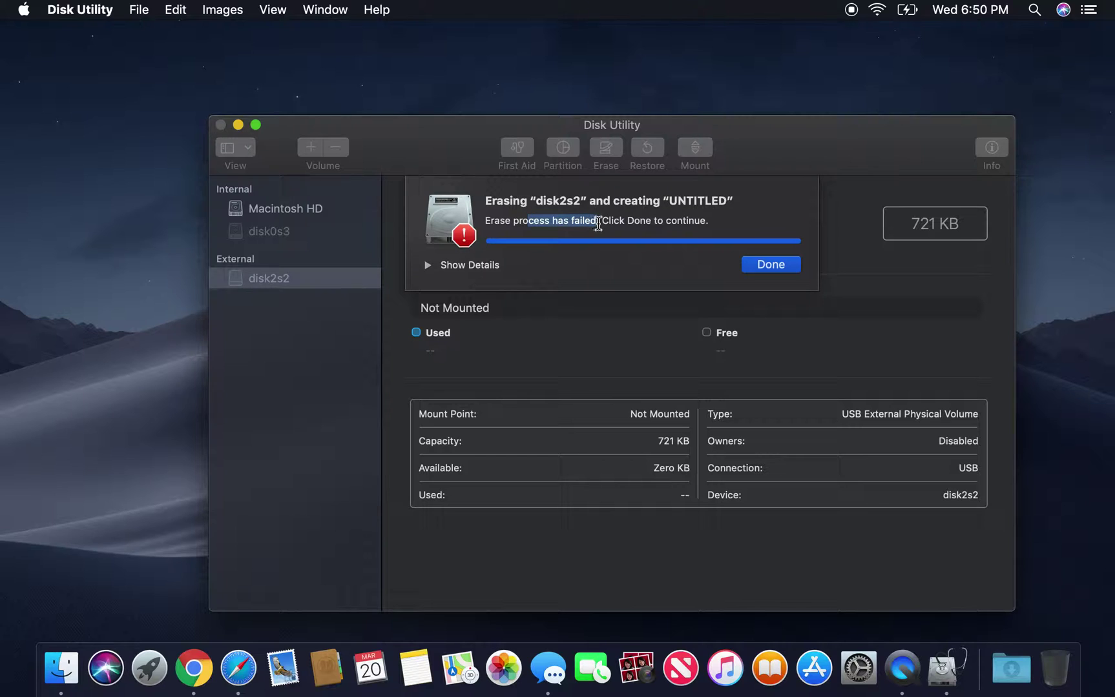
left_click(788, 262)
left_click(606, 146)
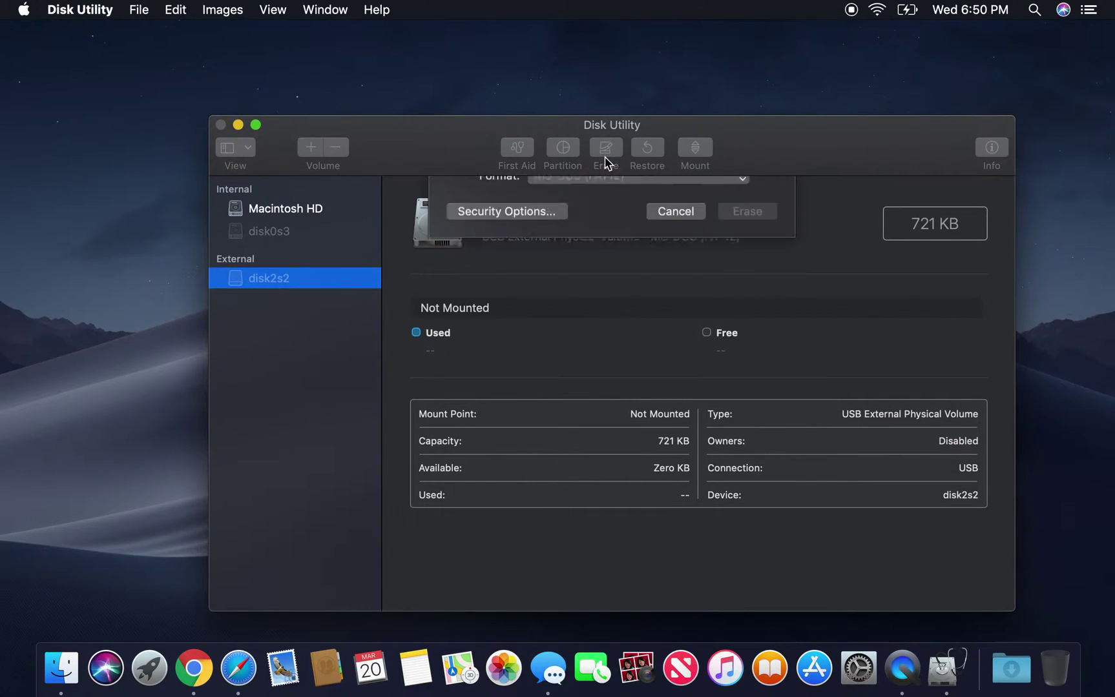
left_click(671, 304)
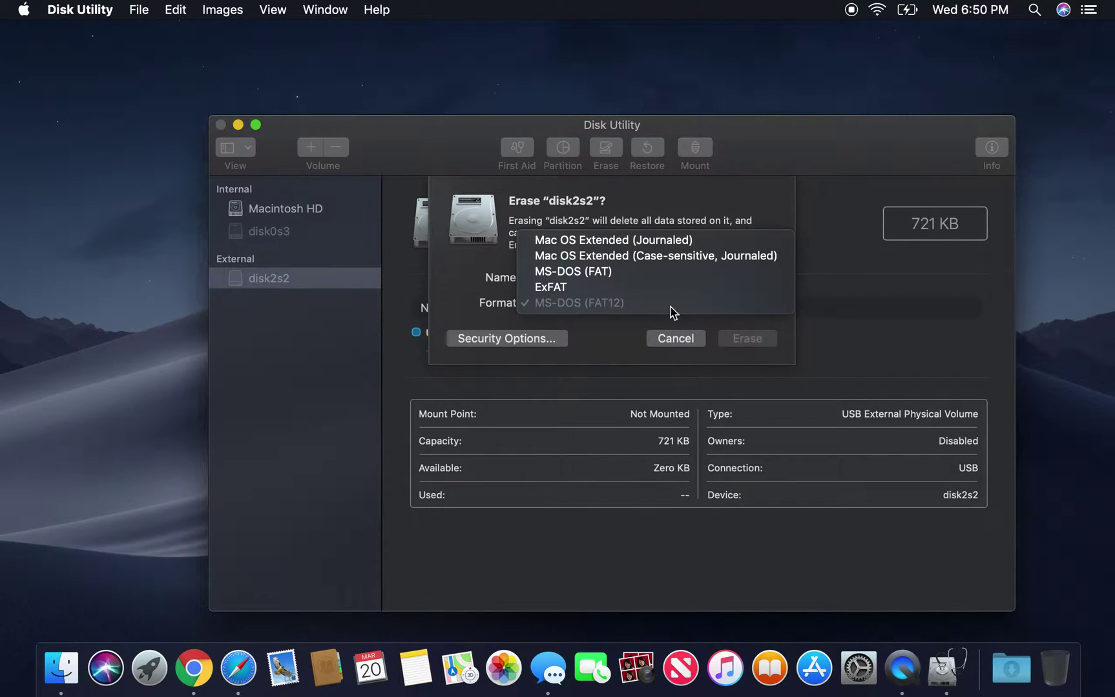
left_click(687, 239)
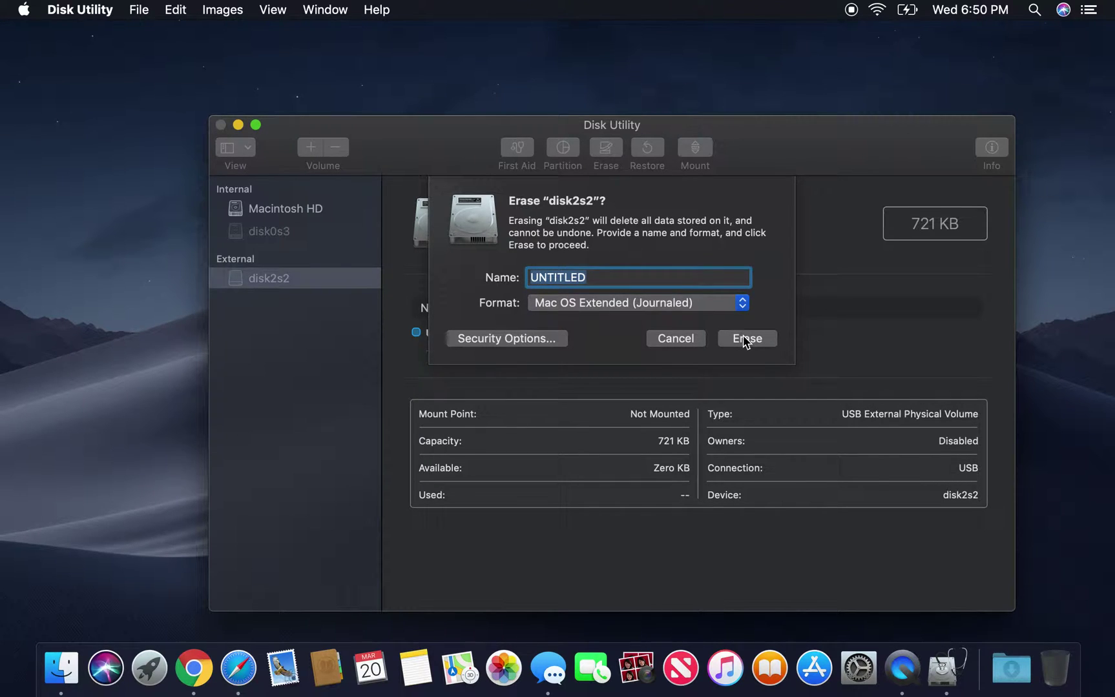
left_click(745, 336)
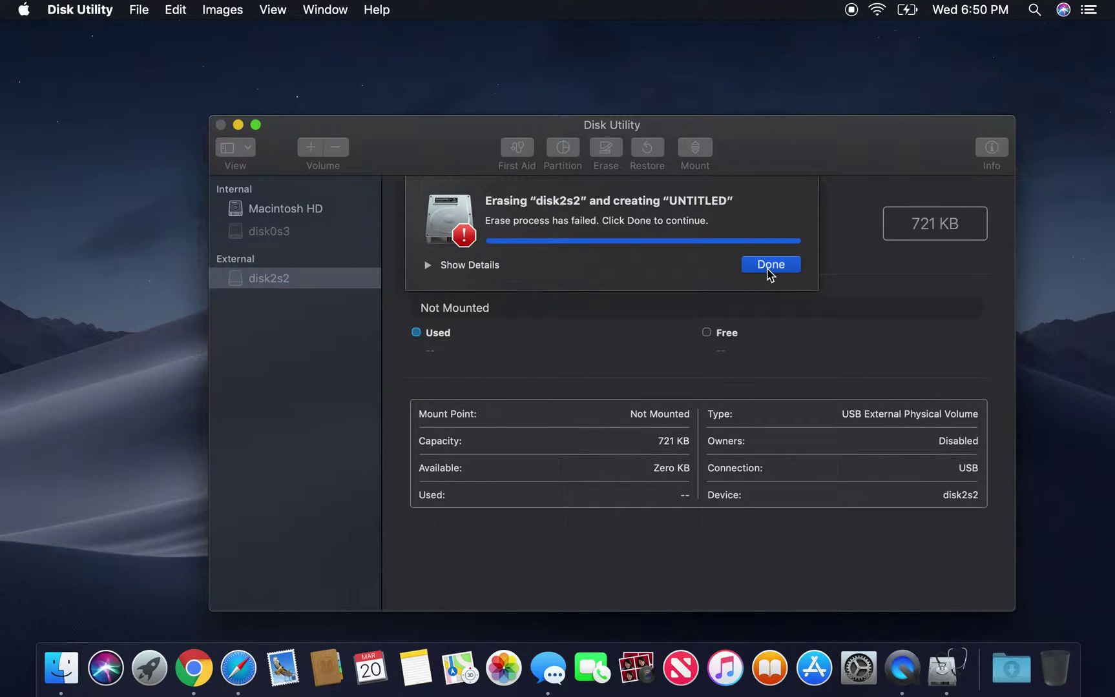
left_click(769, 266)
left_click(521, 159)
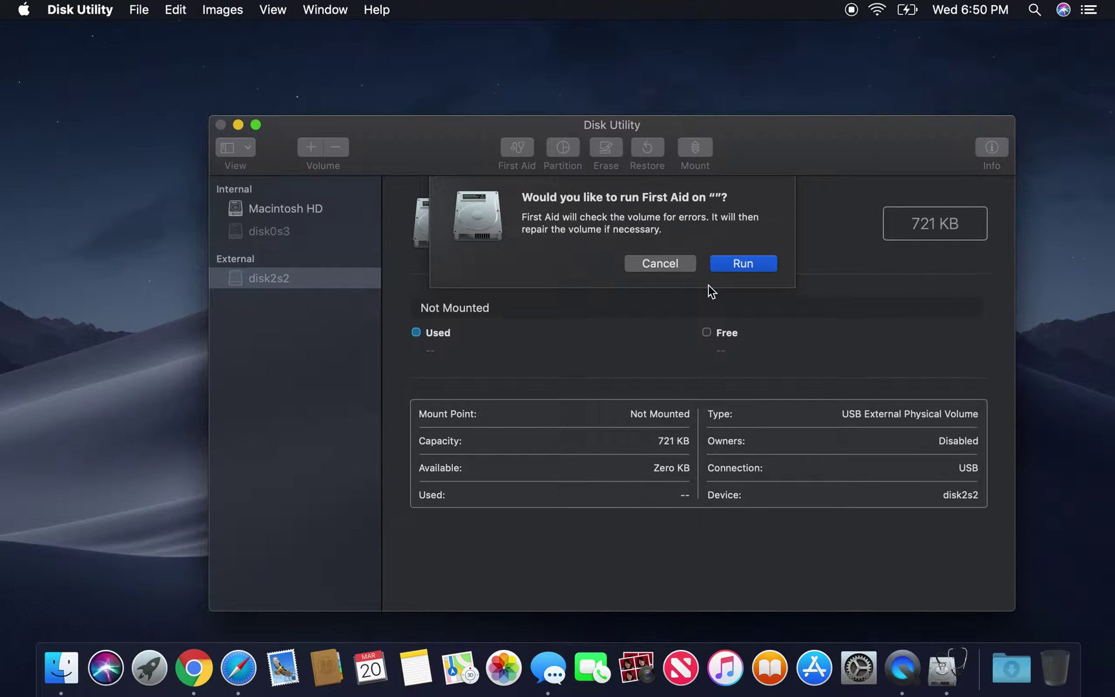
left_click(761, 266)
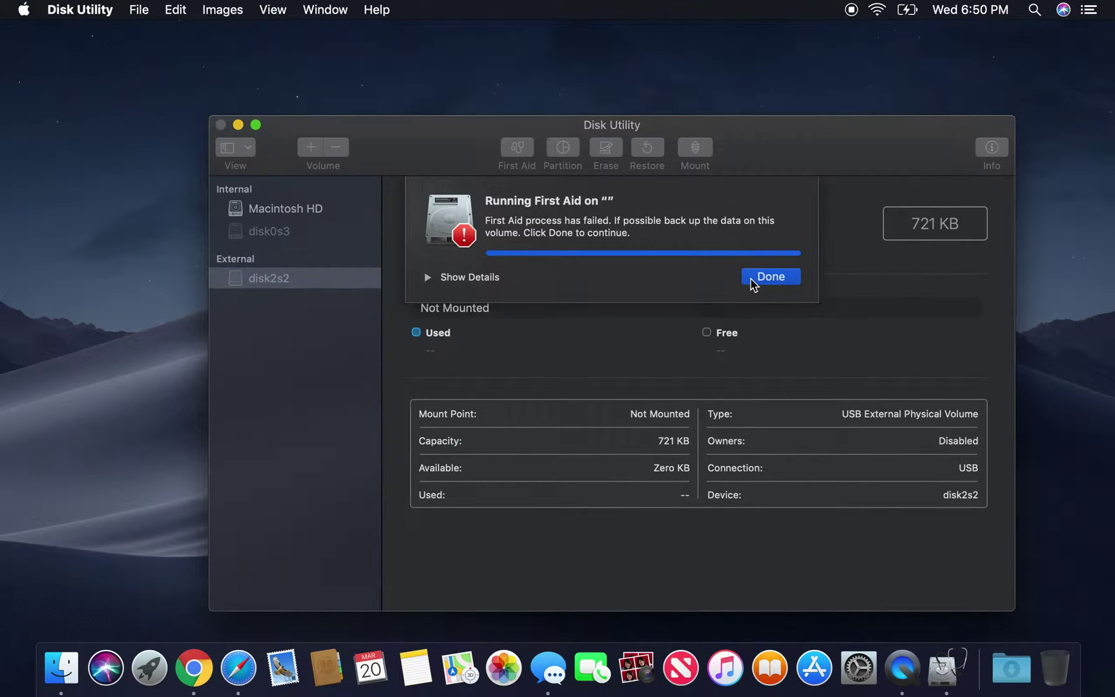
left_click(755, 285)
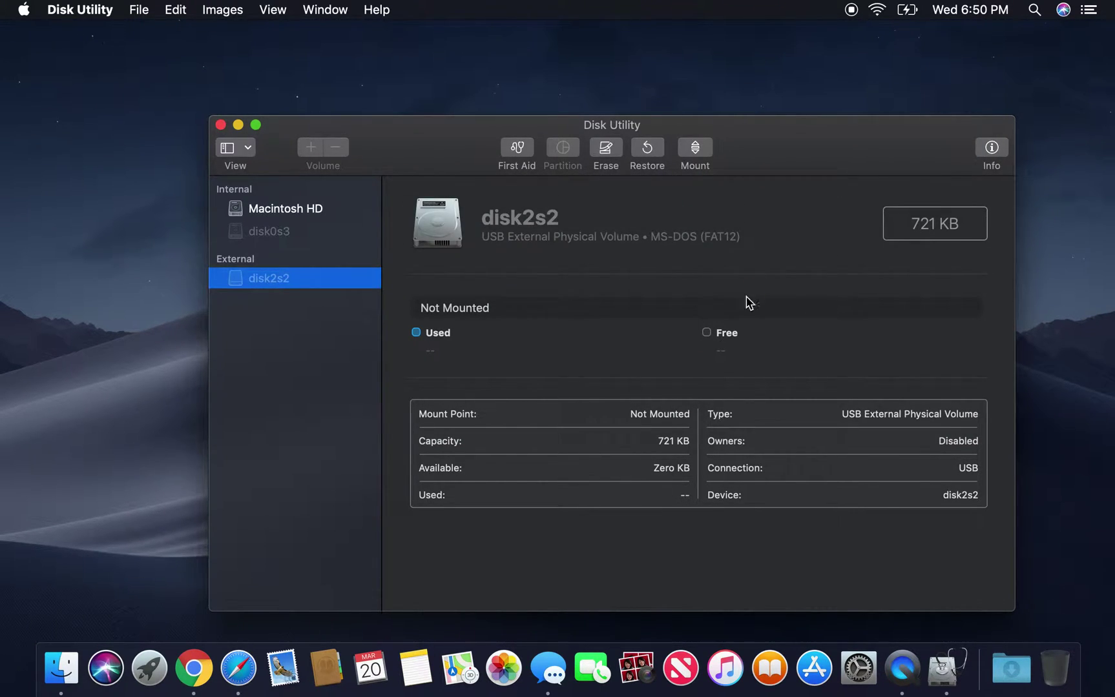
Switch the sidebar to Show All Devices, revealing the SanDisk Cruzer Glide drive above disk2s2
left_click(249, 149)
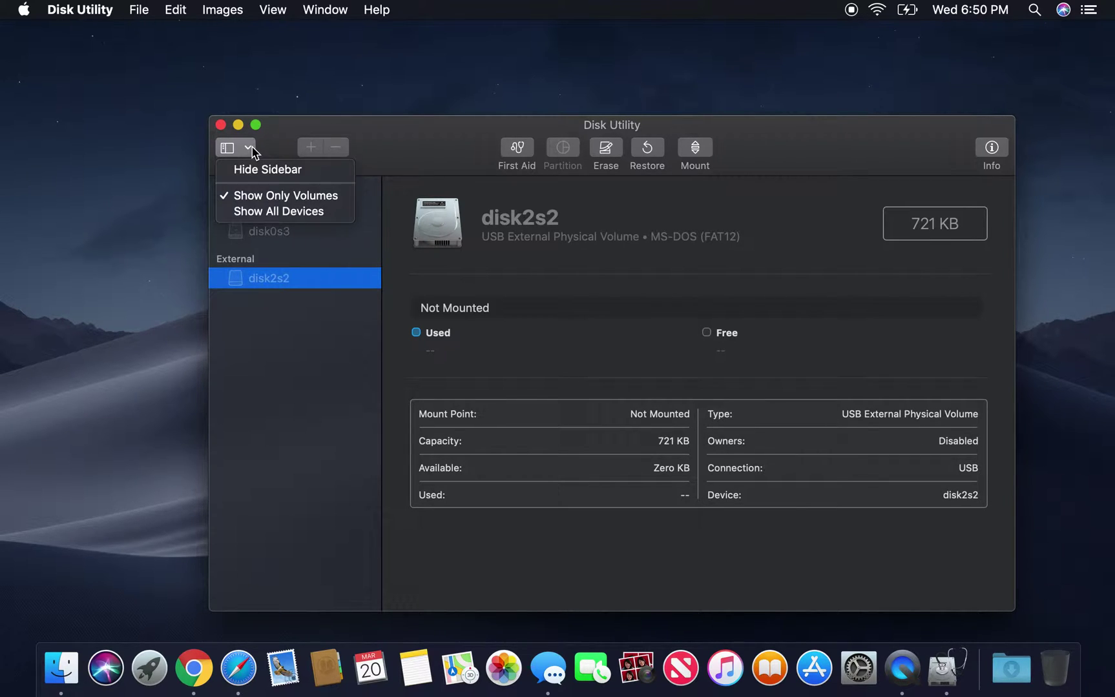
left_click(351, 375)
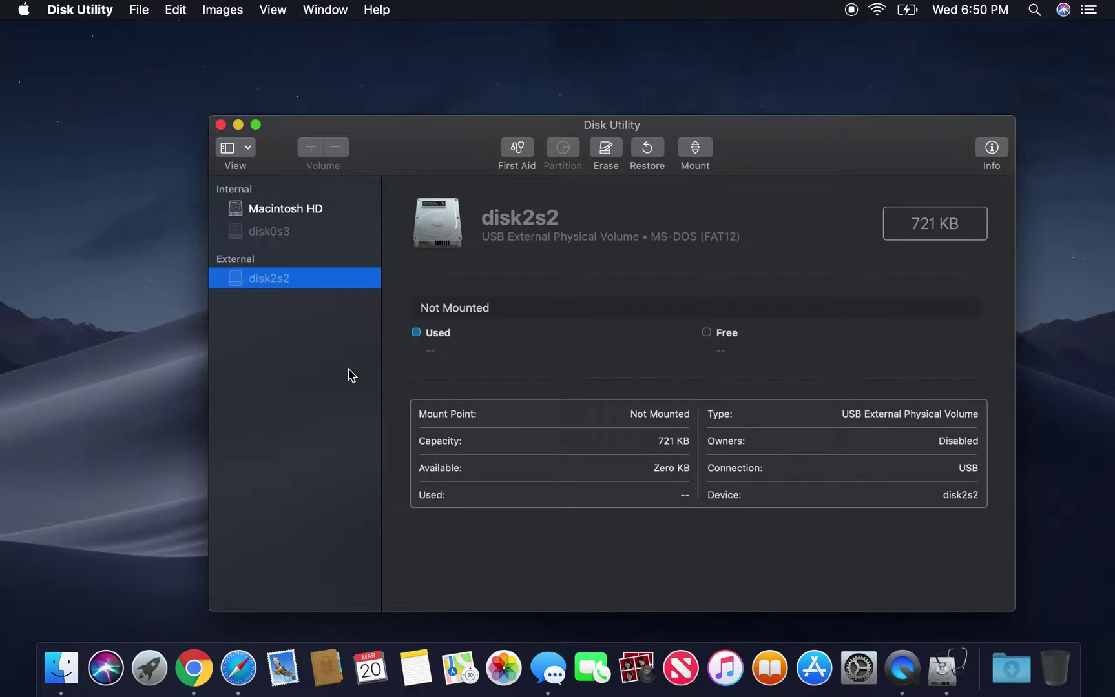
right_click(257, 284)
key("Escape")
left_click(243, 149)
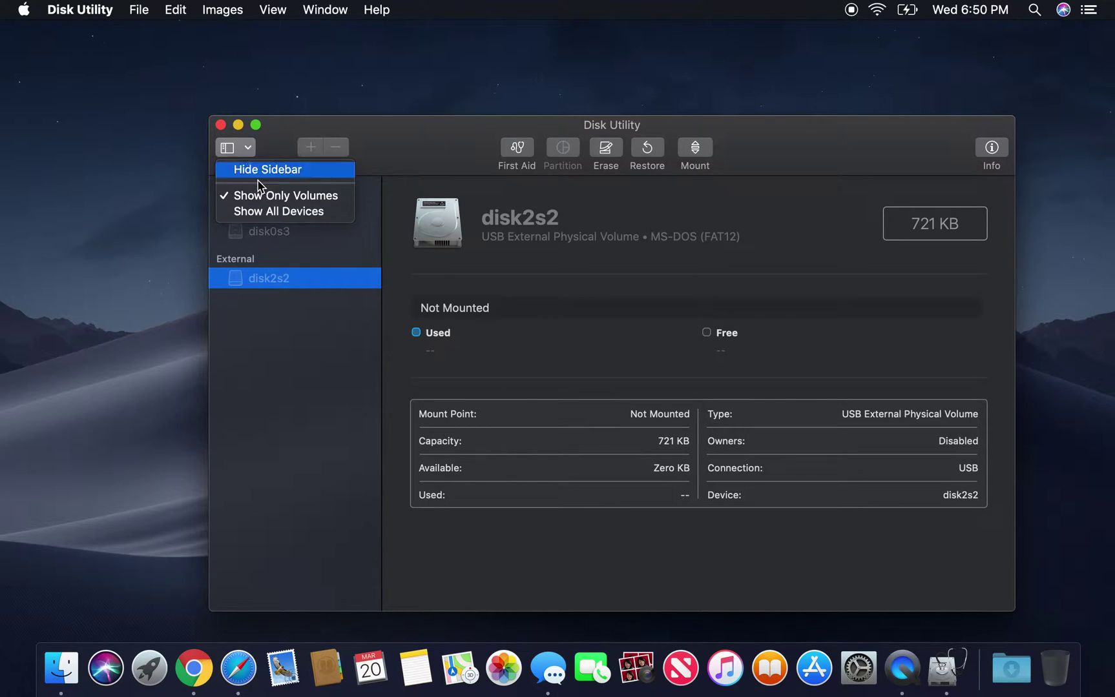
left_click(273, 212)
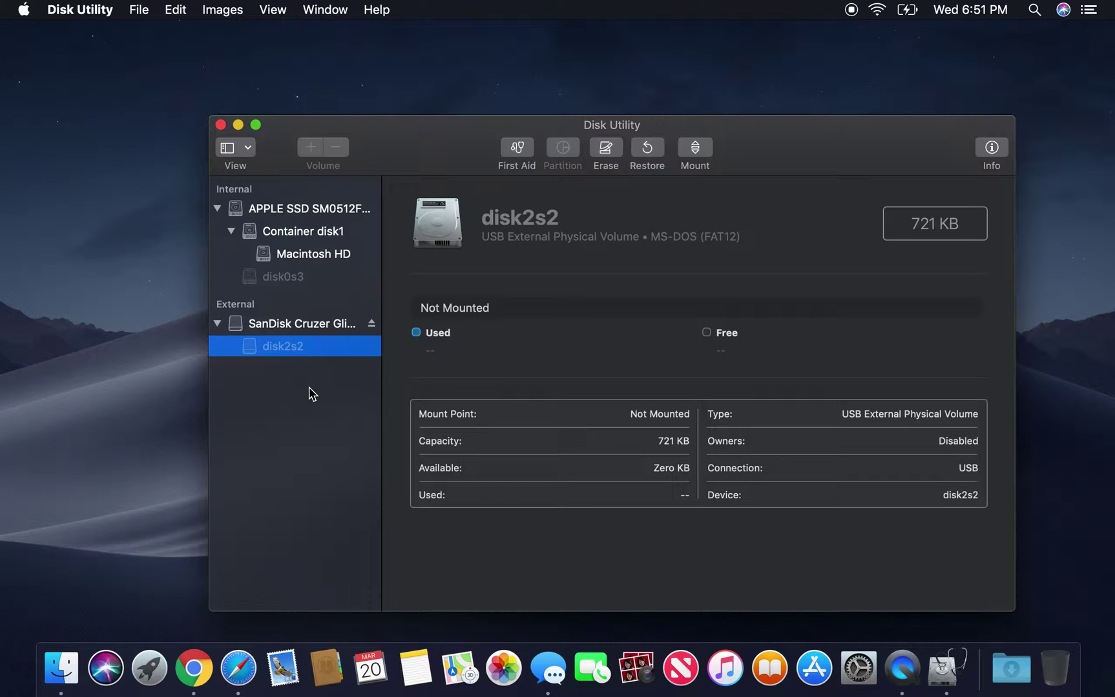
Inspect the whole 32.02 GB SanDisk Cruzer Glide drive with its disk2s1 and disk2s2 partitions
left_click(290, 331)
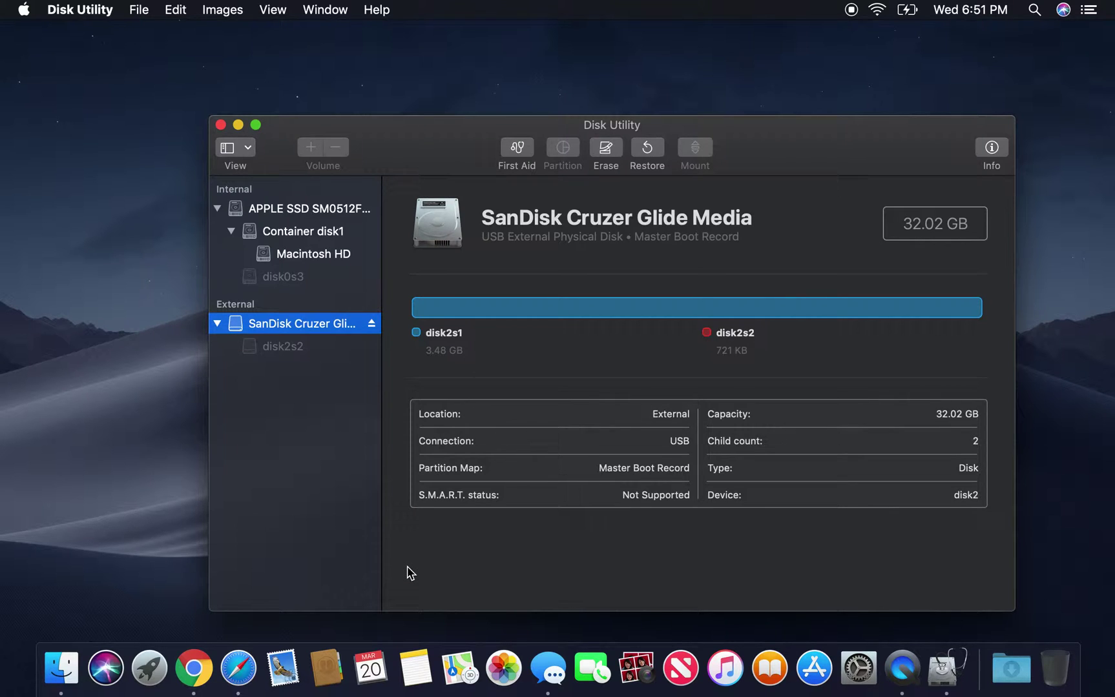
left_click(303, 348)
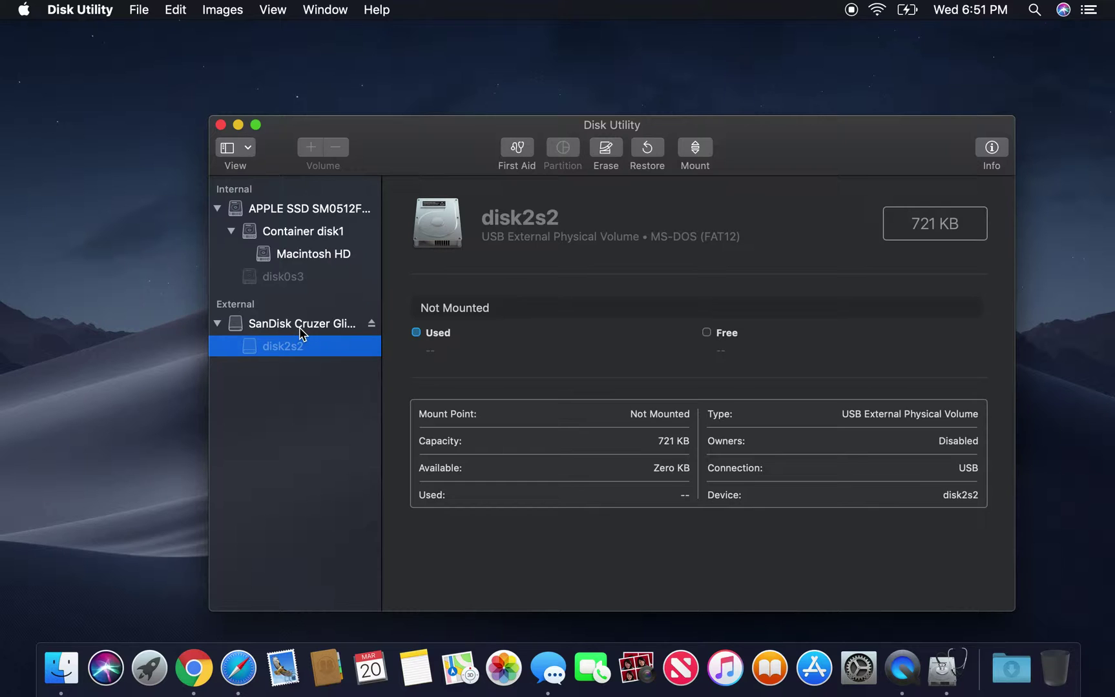
left_click(300, 333)
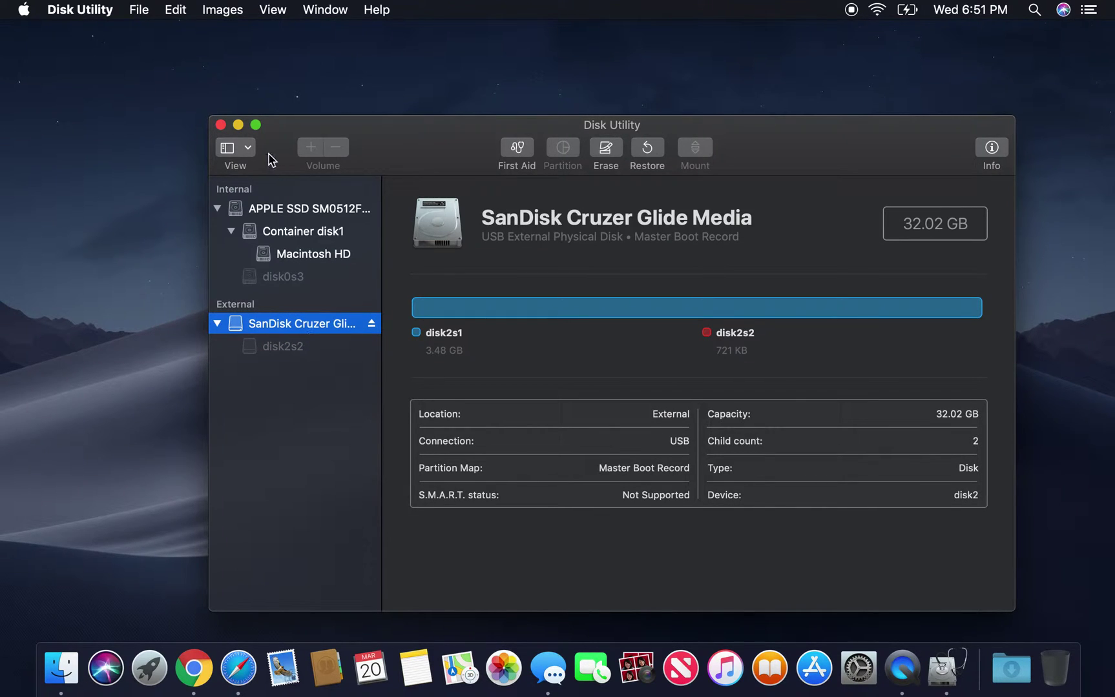
left_click(249, 148)
left_click(272, 212)
Erase the SanDisk drive as 'Its fixed lol', Mac OS Extended (Journaled), Master Boot Record scheme
left_click(600, 150)
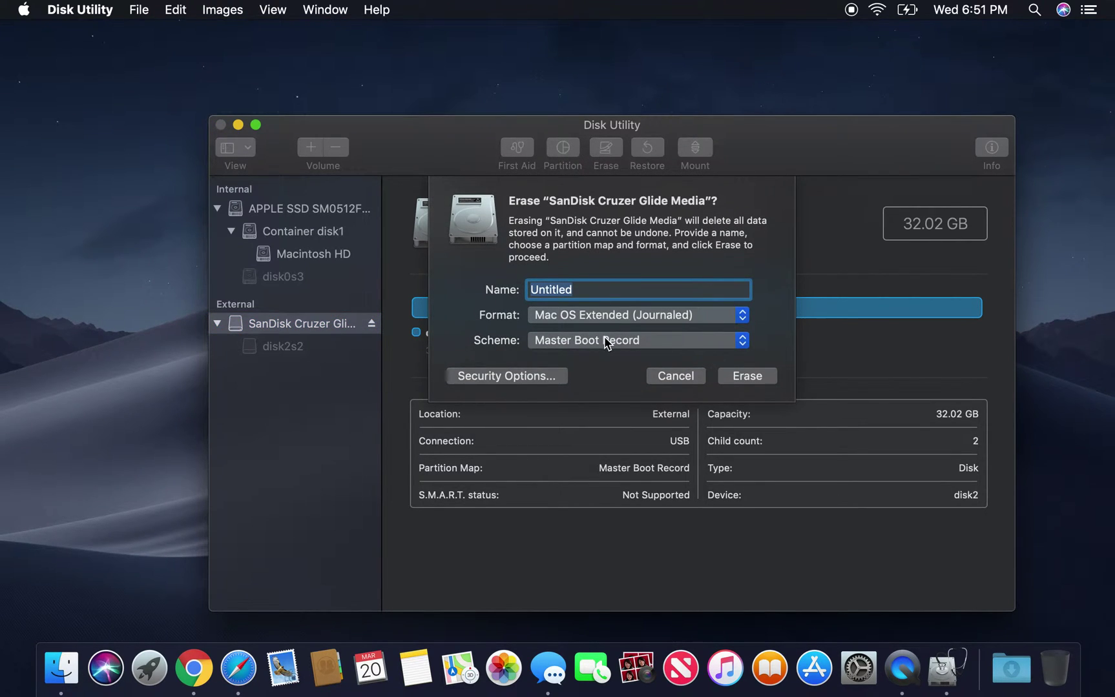
left_click(606, 341)
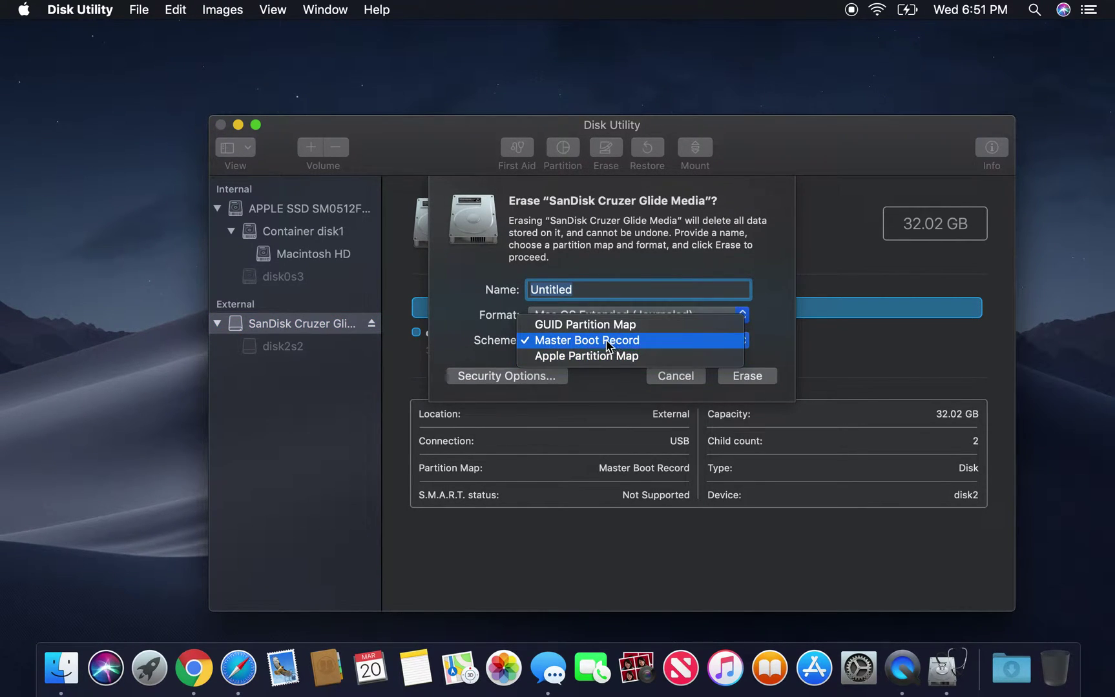
left_click(610, 342)
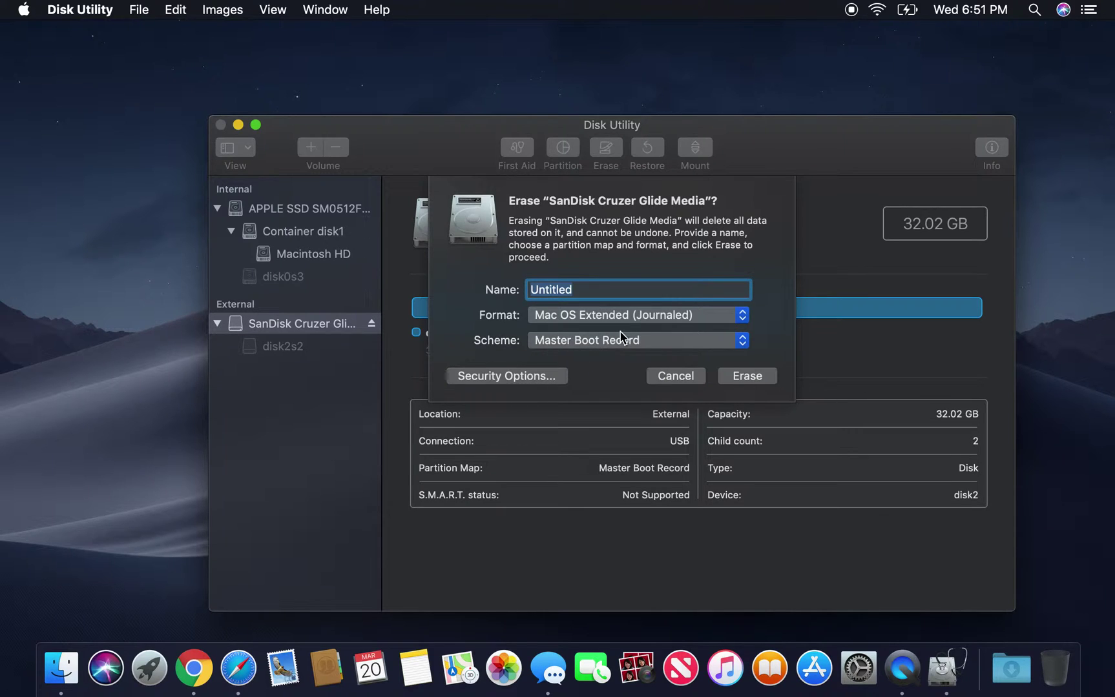
key("BackSpace")
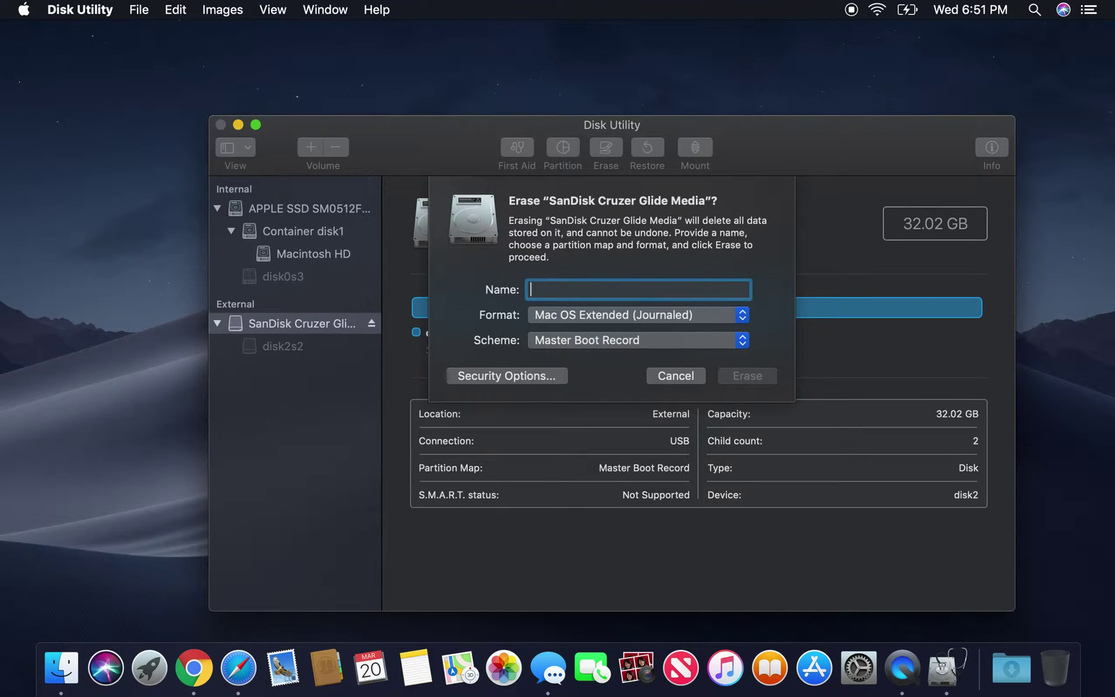
type("Its f")
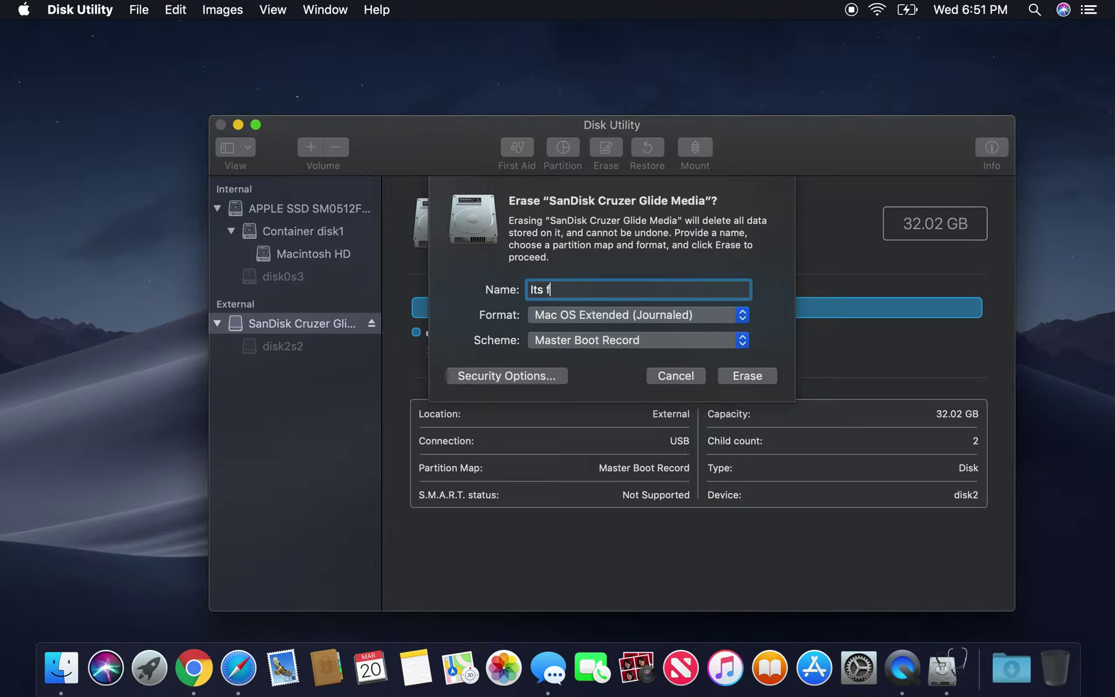
type("ixed lol")
left_click(683, 321)
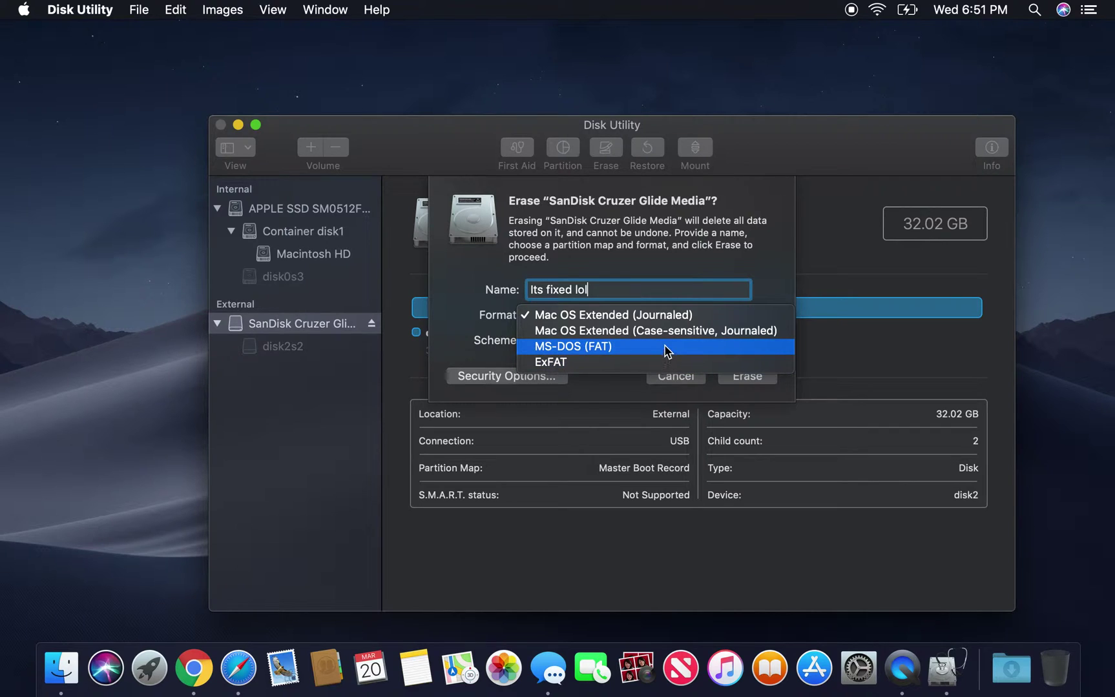
left_click(630, 321)
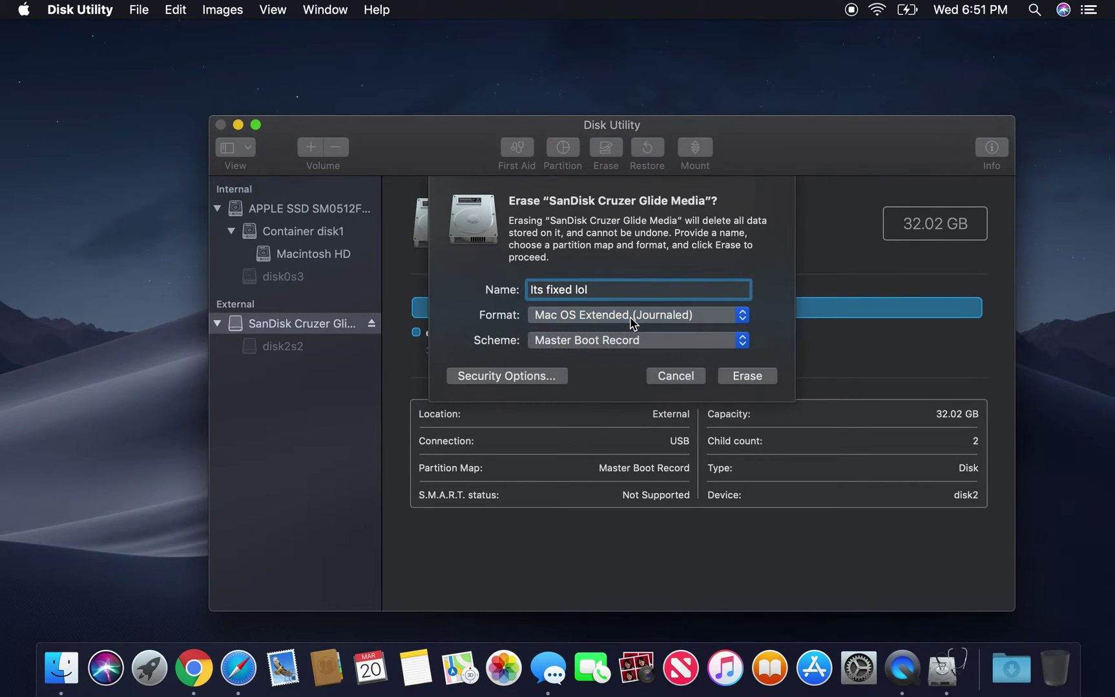
left_click(747, 378)
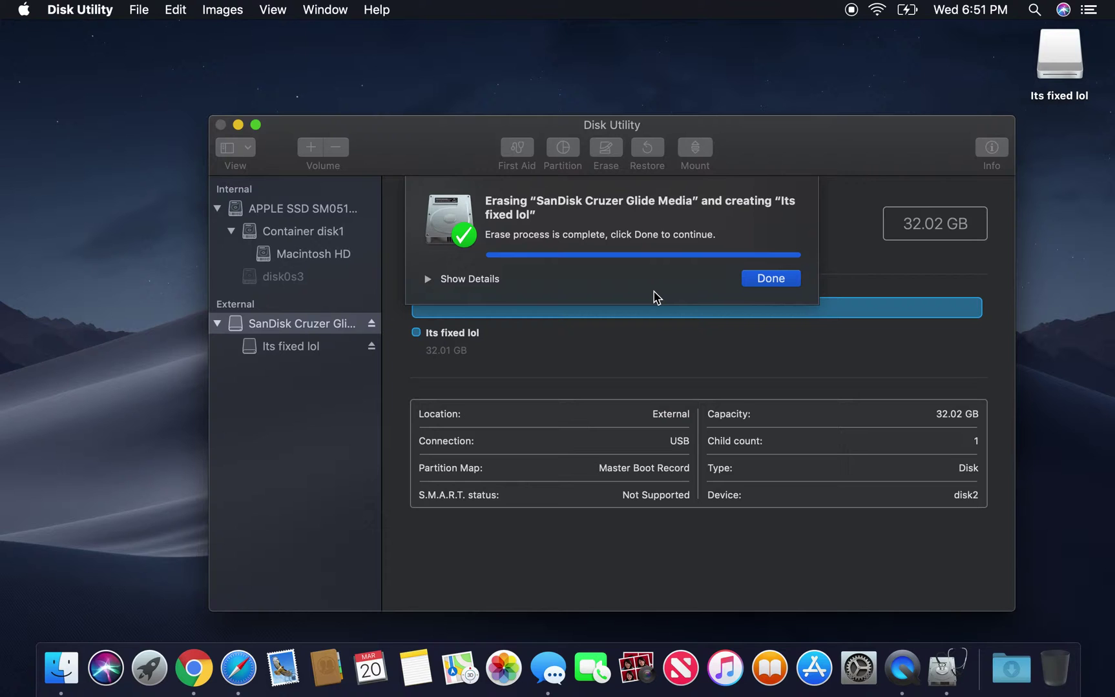
Close the completed erase report with Done
left_click(766, 280)
Reposition the Disk Utility window and the Its fixed lol desktop icon
left_click_drag(891, 158, 726, 207)
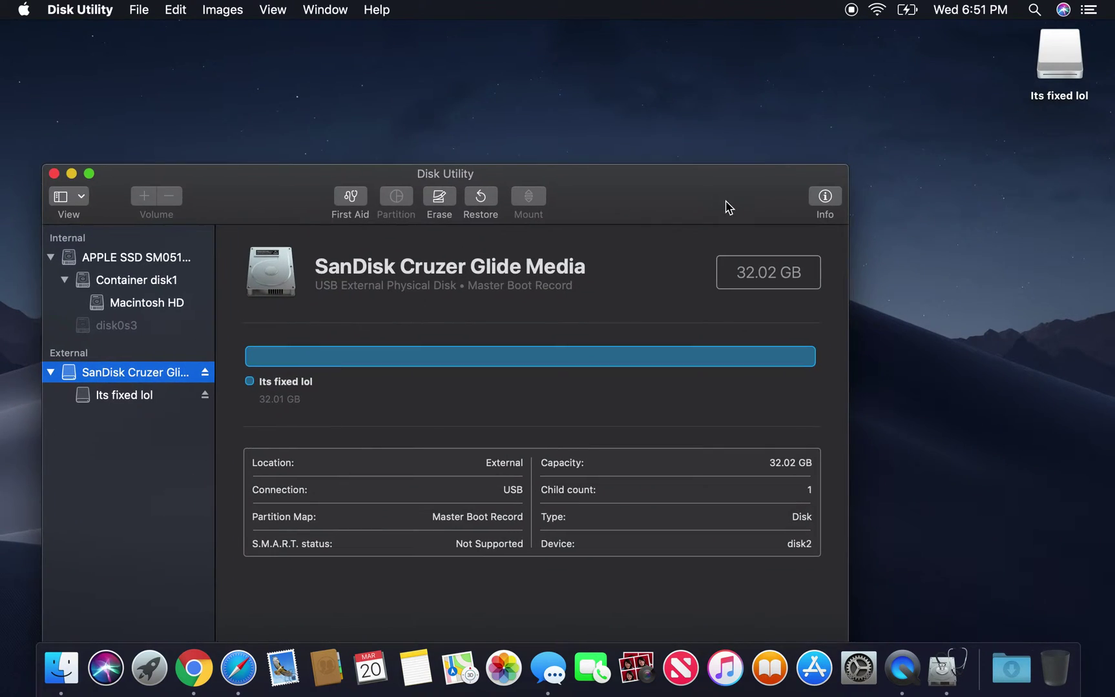
left_click_drag(1076, 88, 1026, 175)
left_click_drag(640, 179, 764, 172)
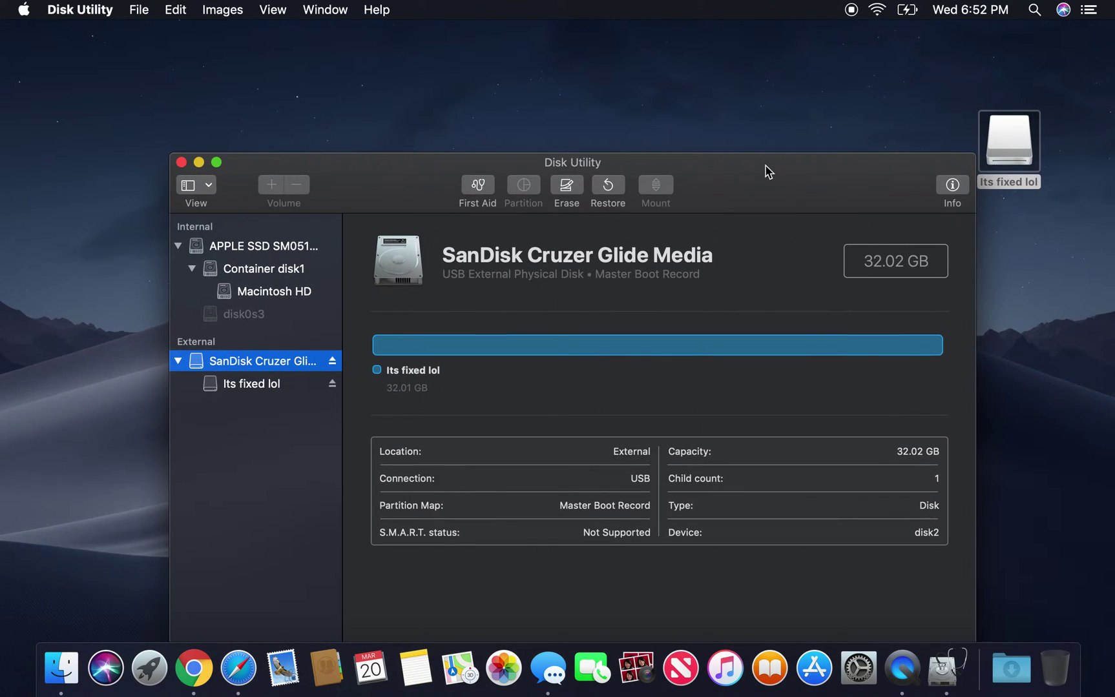
Reopen the SanDisk erase dialog, cancel it, and view the Its fixed lol volume's details
left_click(246, 384)
left_click(270, 362)
left_click(566, 187)
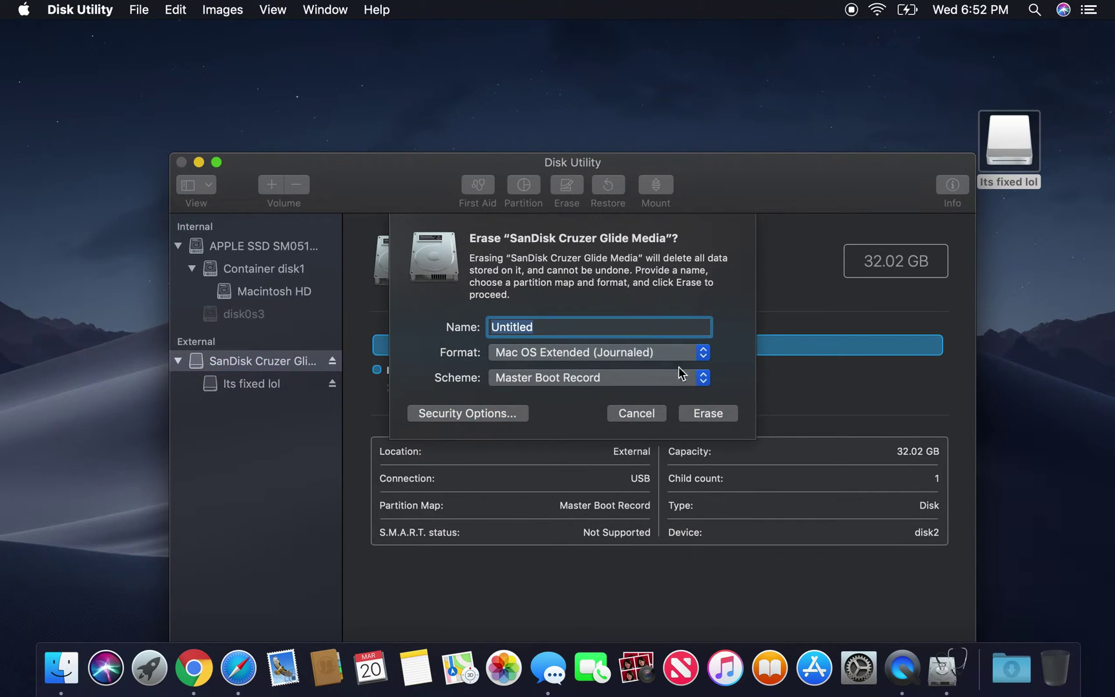
left_click(704, 354)
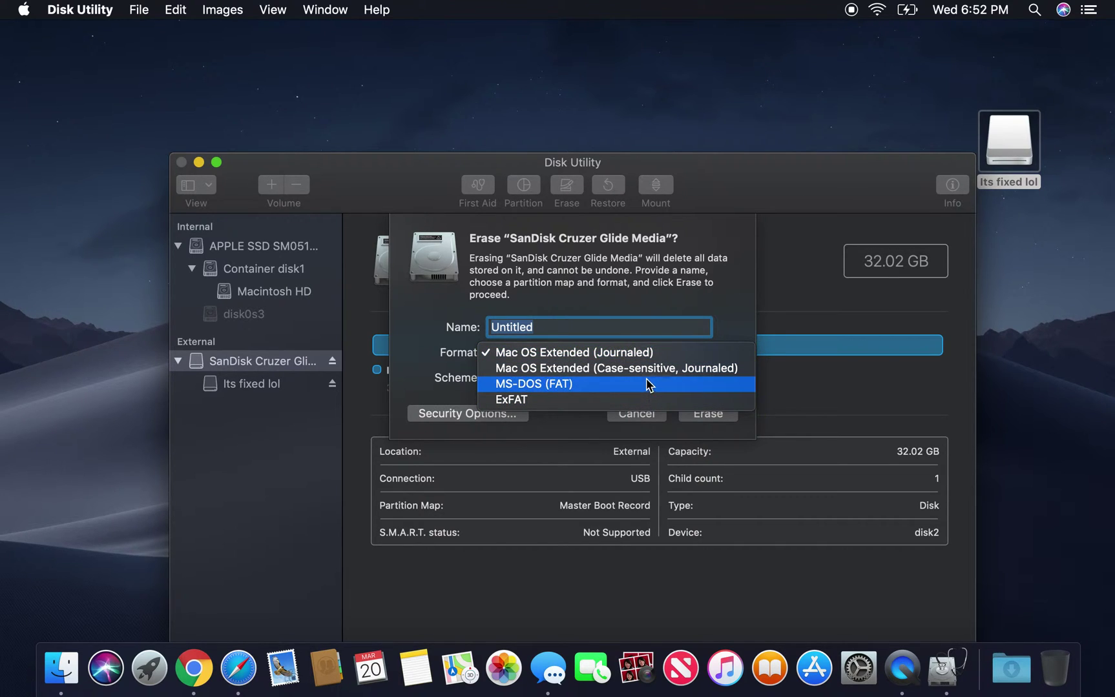
left_click(661, 358)
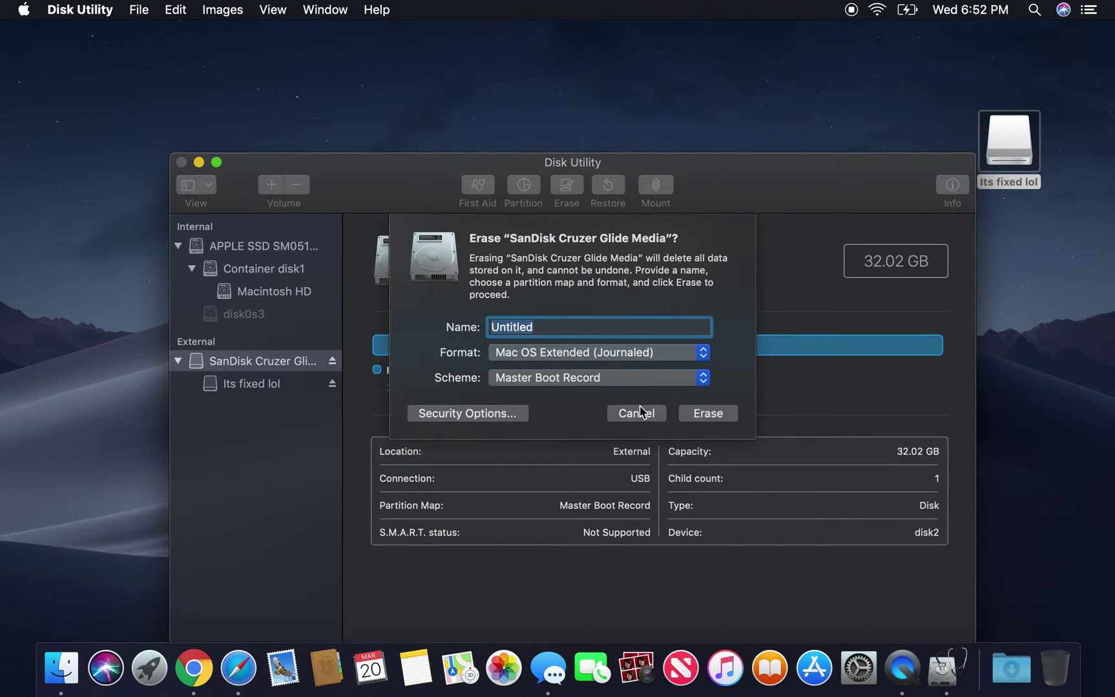
left_click(638, 410)
left_click(277, 387)
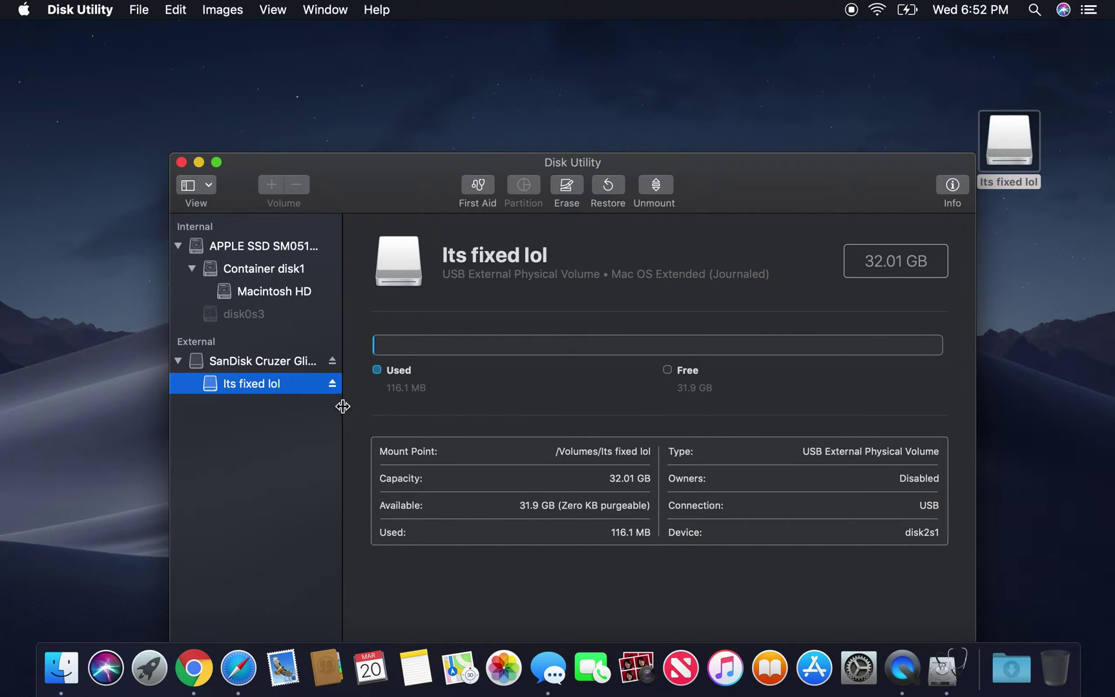
Toggle the sidebar to Show Only Volumes and back to Show All Devices
left_click(251, 362)
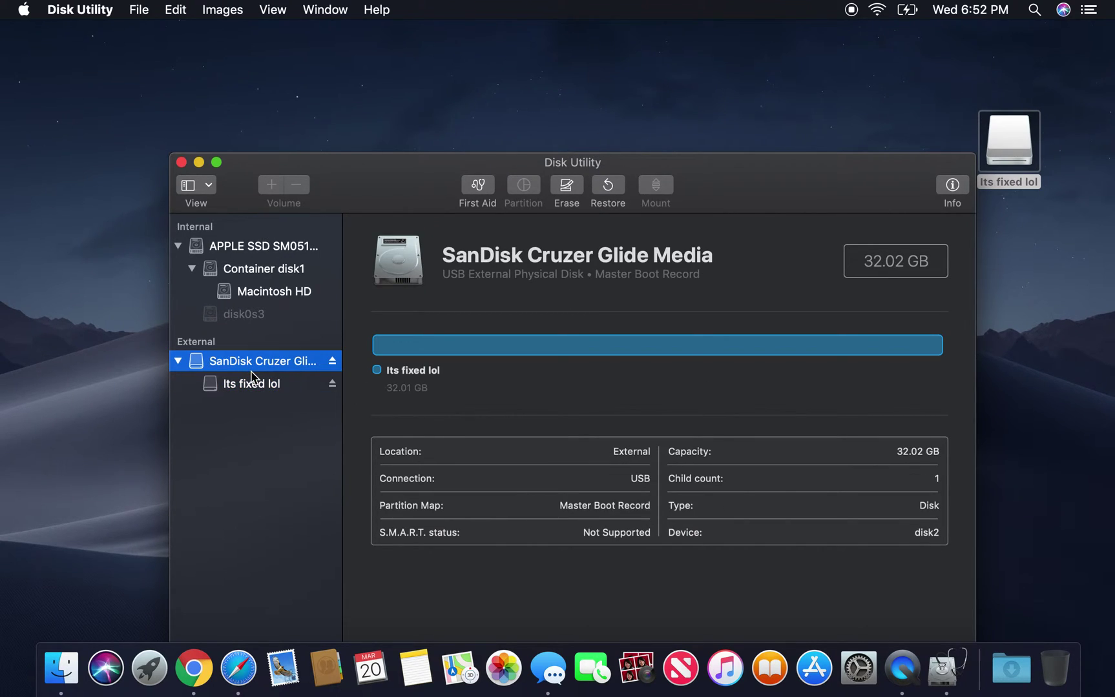
left_click(257, 384)
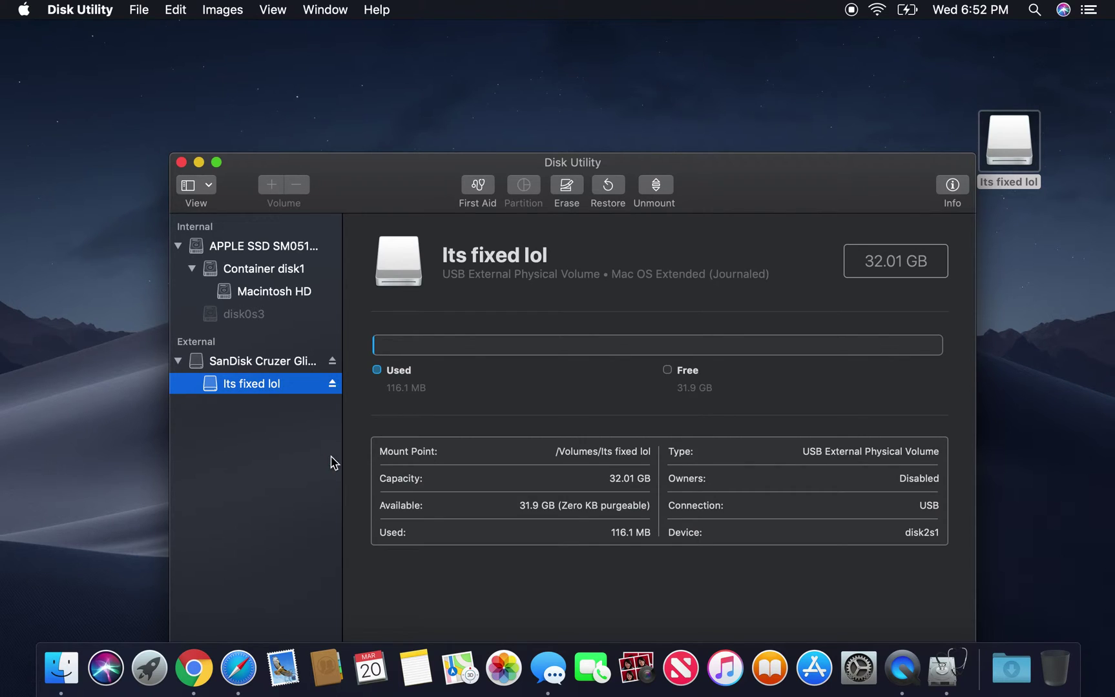
left_click(207, 184)
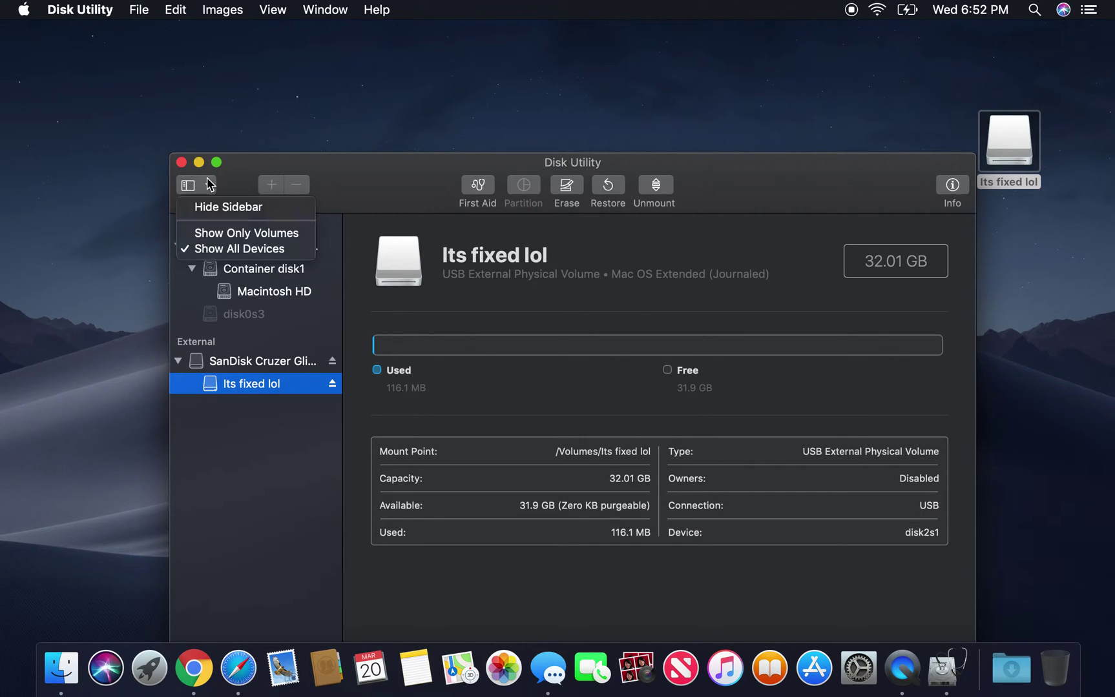
left_click(229, 234)
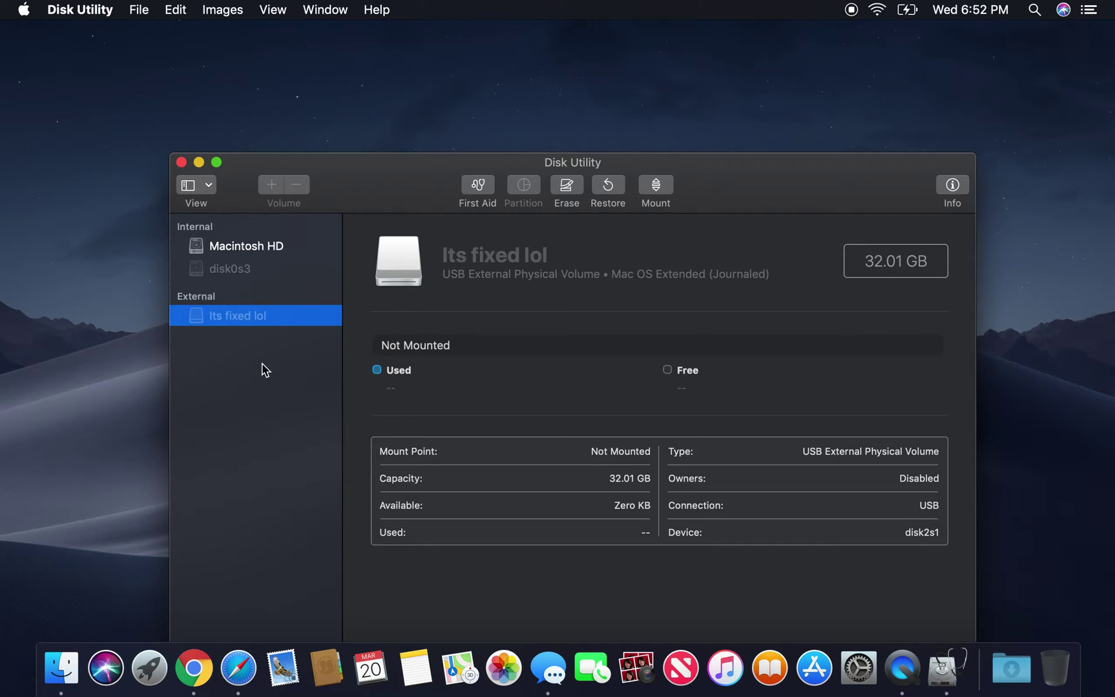
left_click(207, 184)
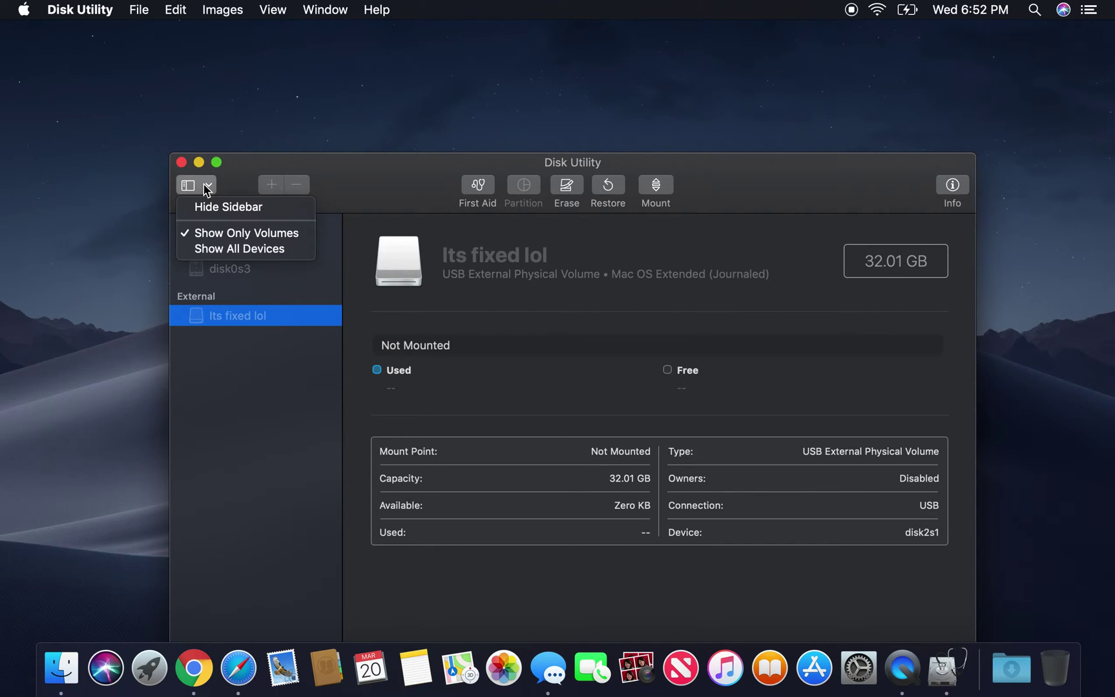
left_click(227, 249)
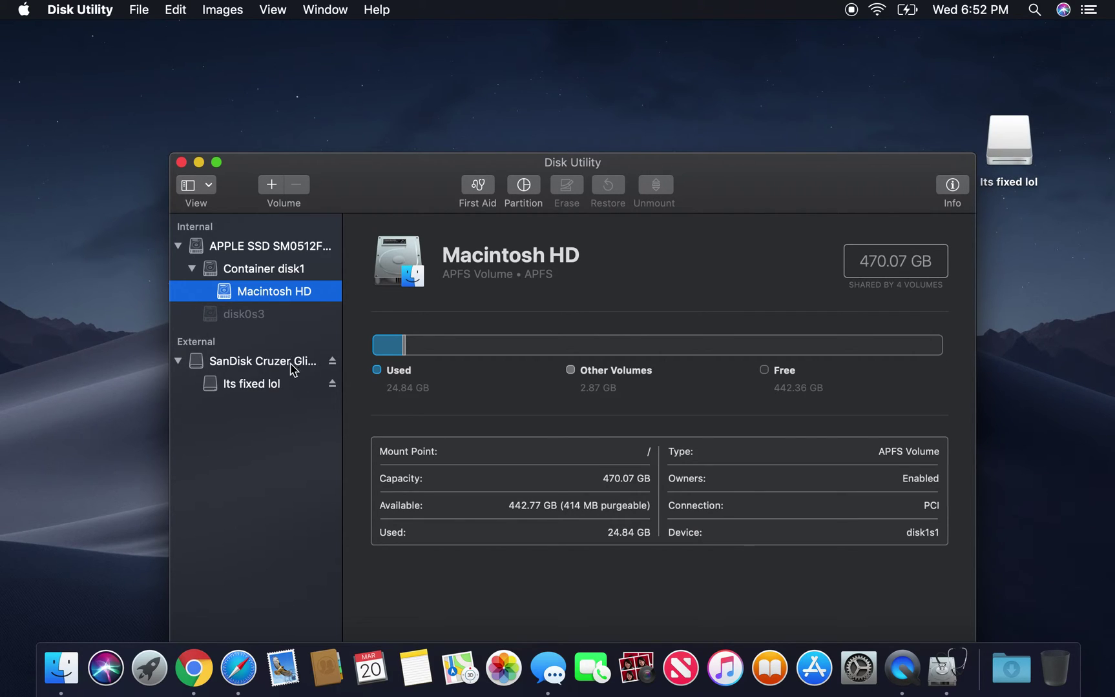
Select the Its fixed lol volume and set the sidebar to Show Only Volumes
left_click(282, 383)
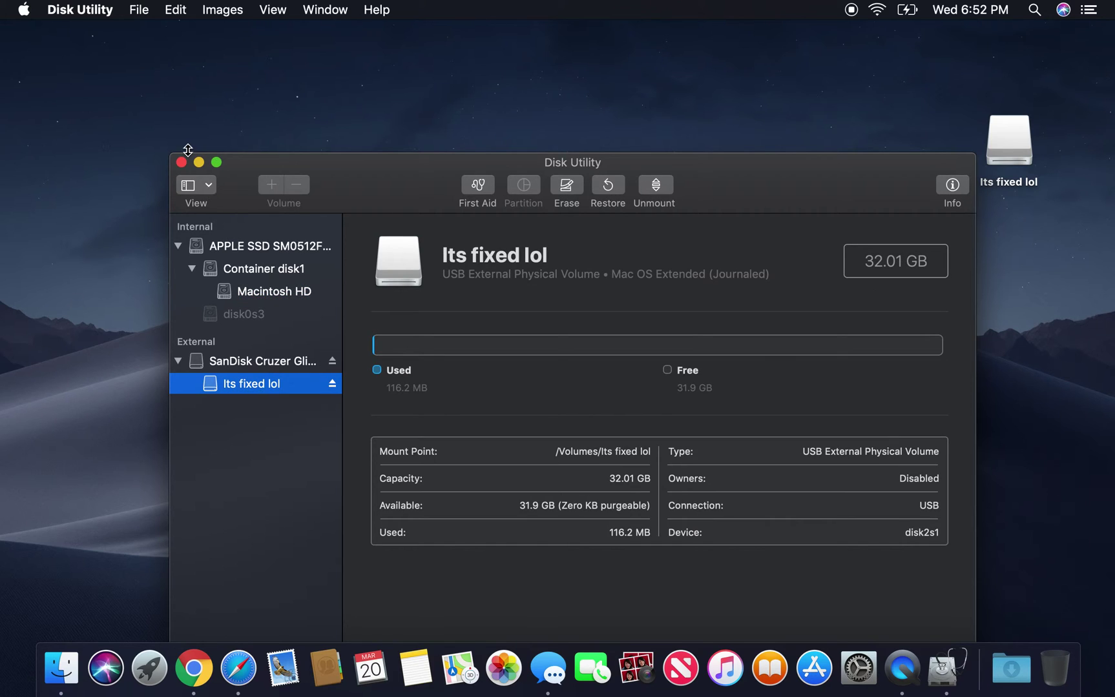
left_click(193, 187)
left_click(218, 231)
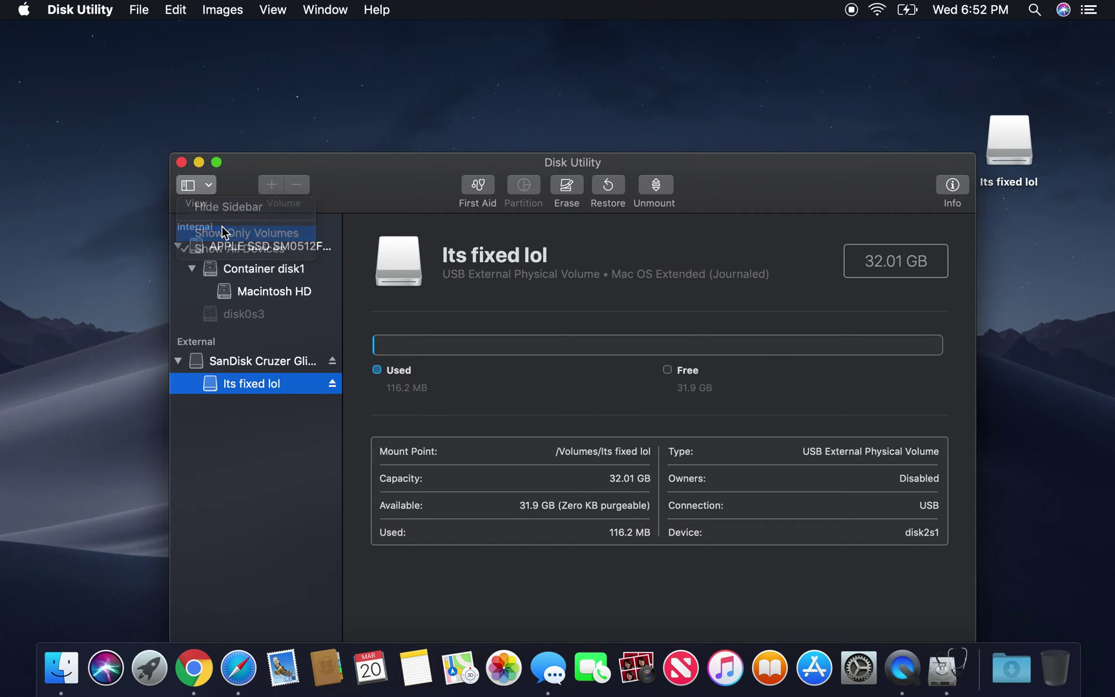